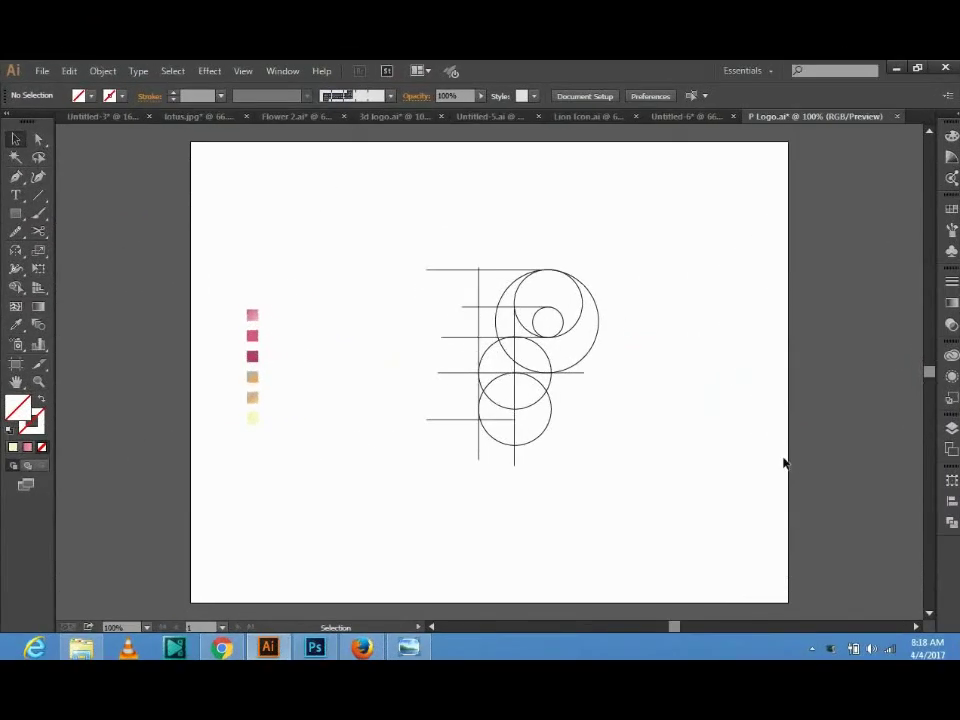
Drag a selection box around every construction circle and guide line of the P, then switch to Shape Builder.
drag(349, 210, 688, 491)
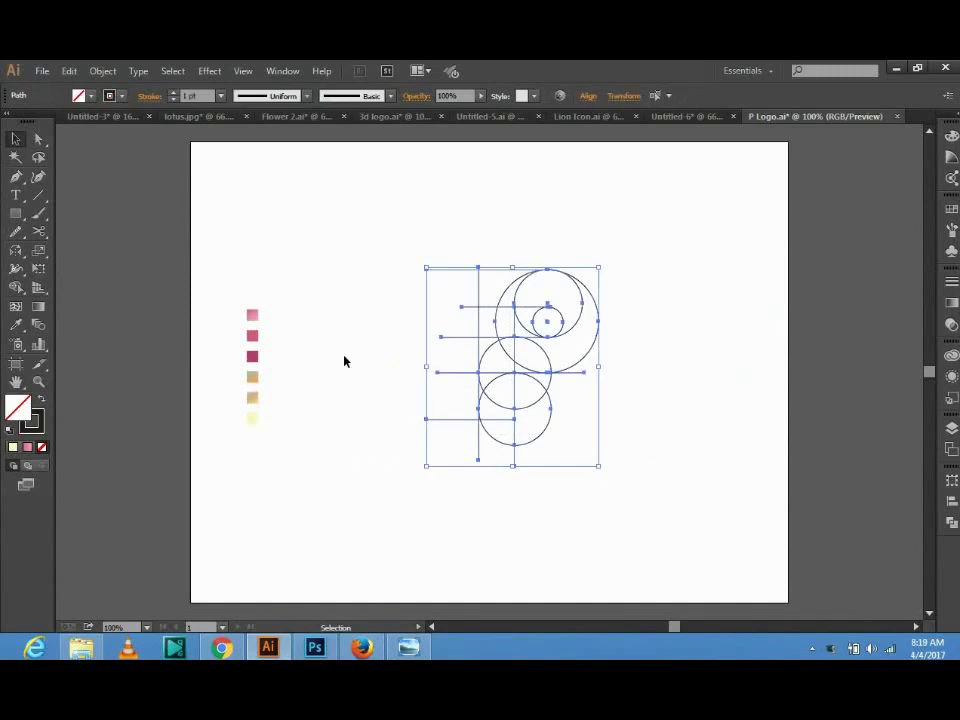
key(shift+m)
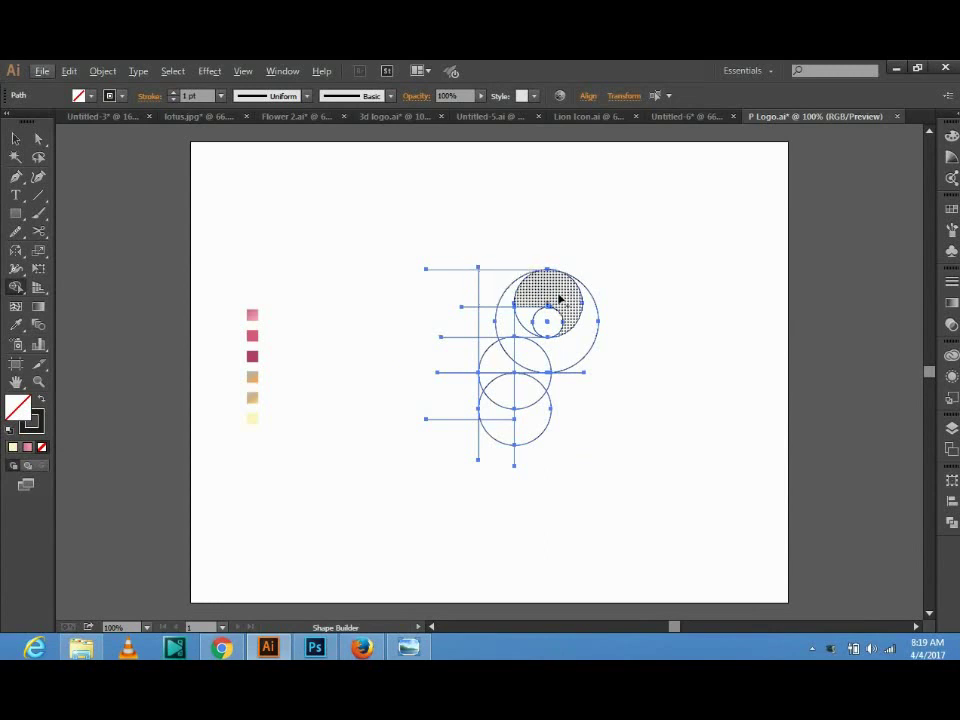
Merge the upper circle, the inner-circle region and the crescent into the bowl and outer band.
drag(561, 299, 495, 297)
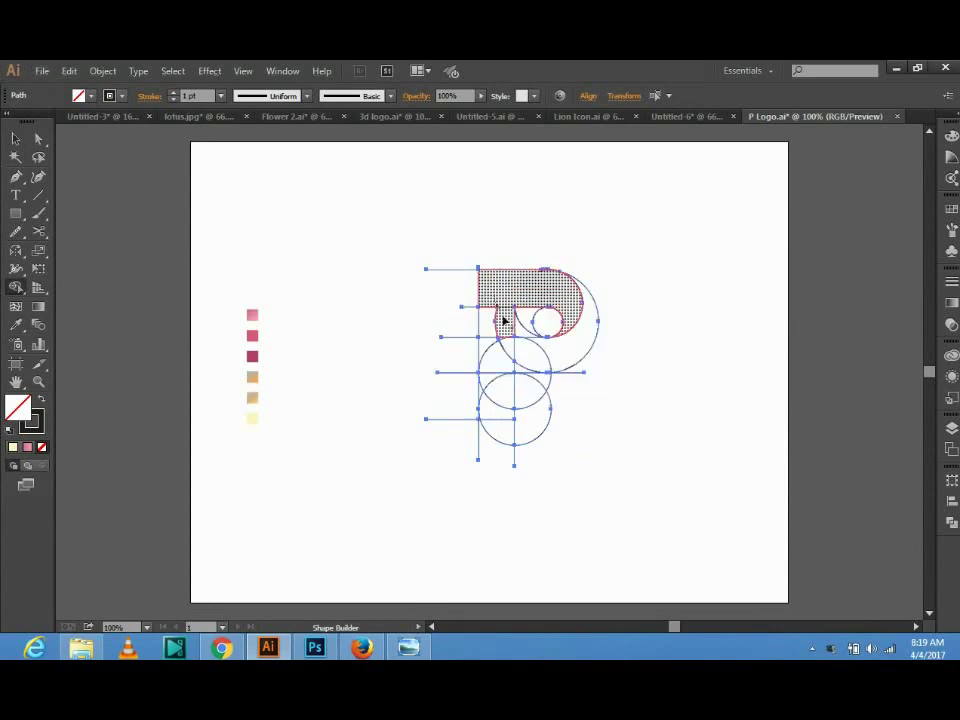
click(547, 327)
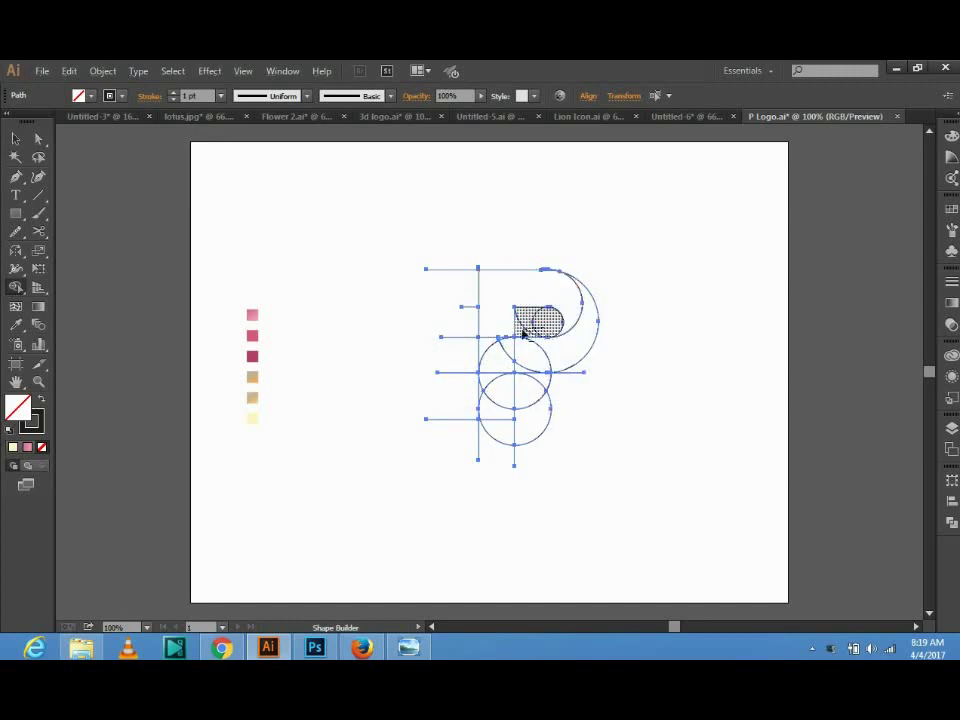
mouse_move(585, 320)
mouse_down()
mouse_move(579, 334)
mouse_move(501, 371)
mouse_move(481, 397)
mouse_move(503, 350)
mouse_move(470, 366)
mouse_up()
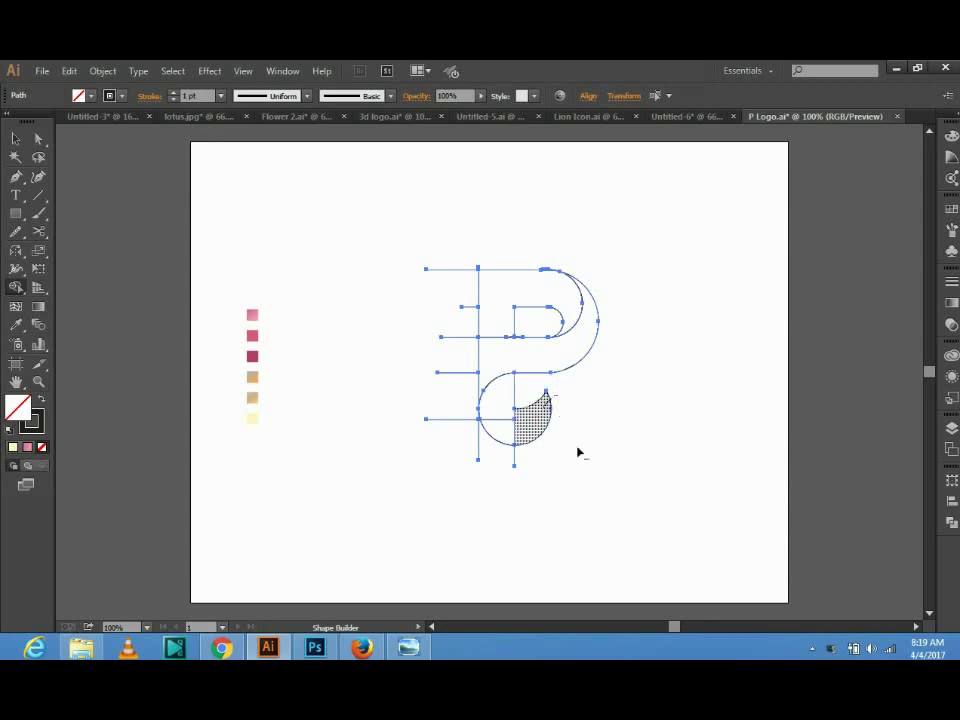
Delete the leaf region, the curved region and the leftover pieces around the stem.
alt+click(532, 418)
alt+click(502, 440)
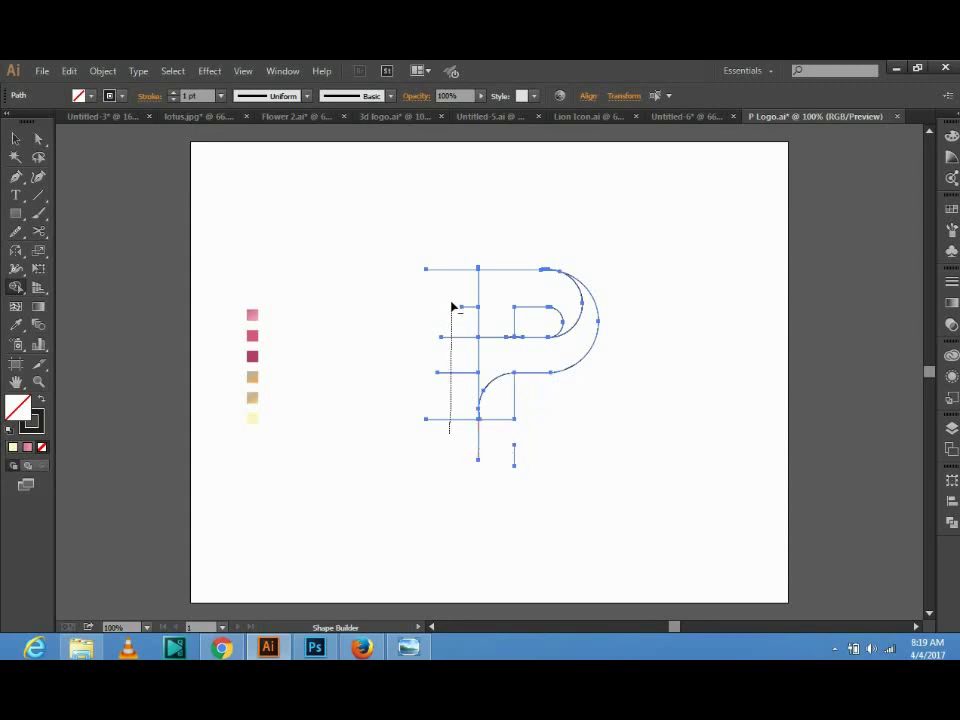
drag(480, 450, 514, 460)
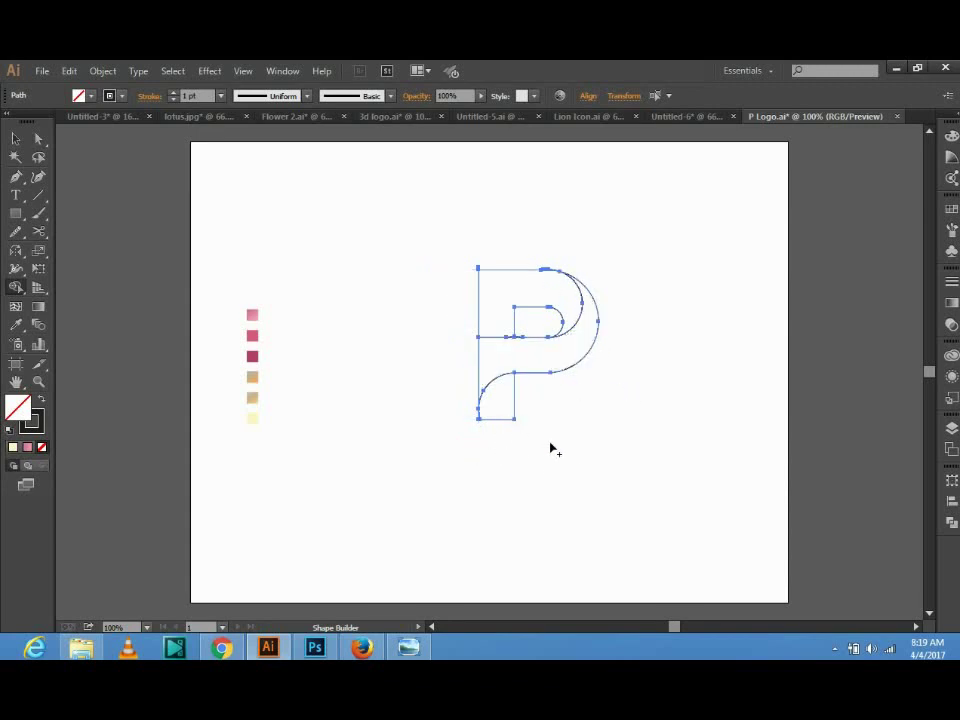
Move the P down and to the left on the artboard.
key(v)
drag(671, 444, 426, 246)
drag(570, 339, 543, 362)
click(655, 354)
Fill the upper bowl with the pink gradient and the outer band with the gray-to-orange gradient.
click(553, 326)
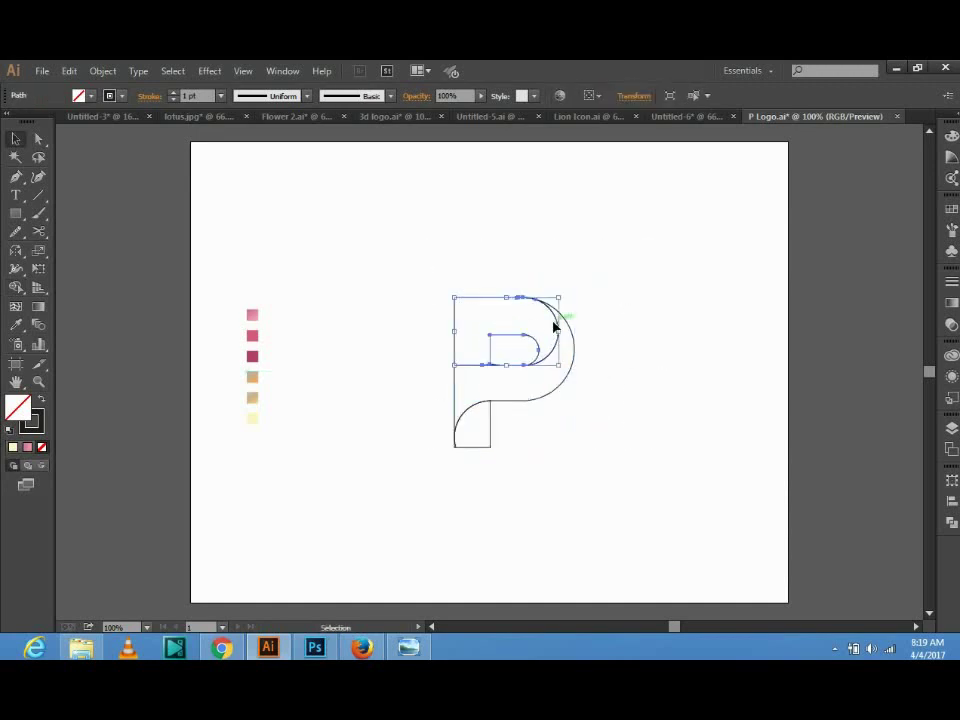
click(252, 314)
click(509, 342)
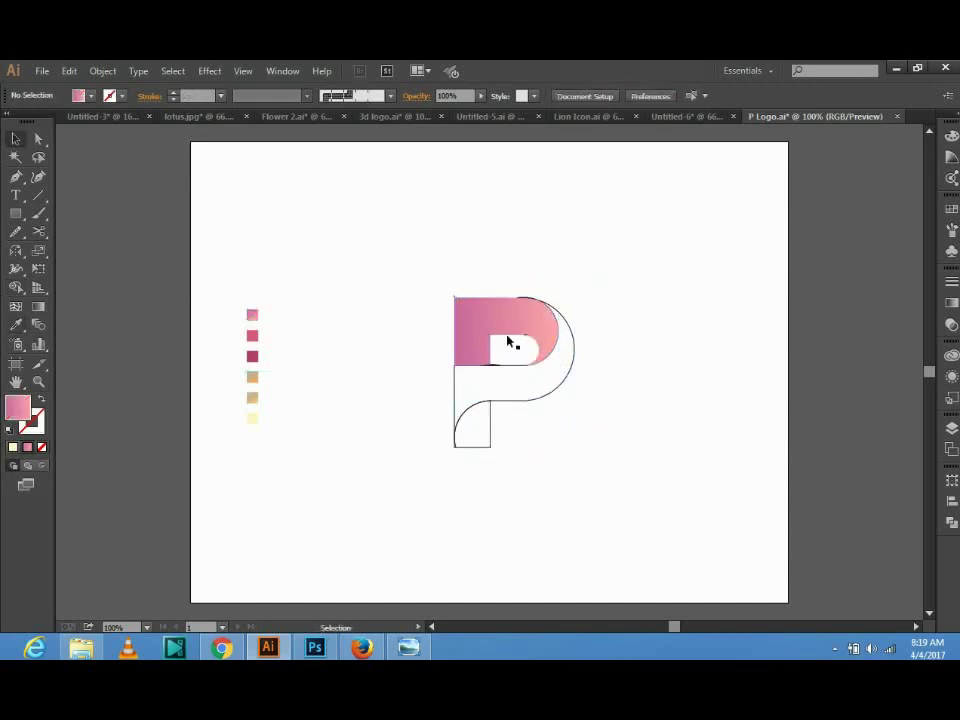
click(568, 344)
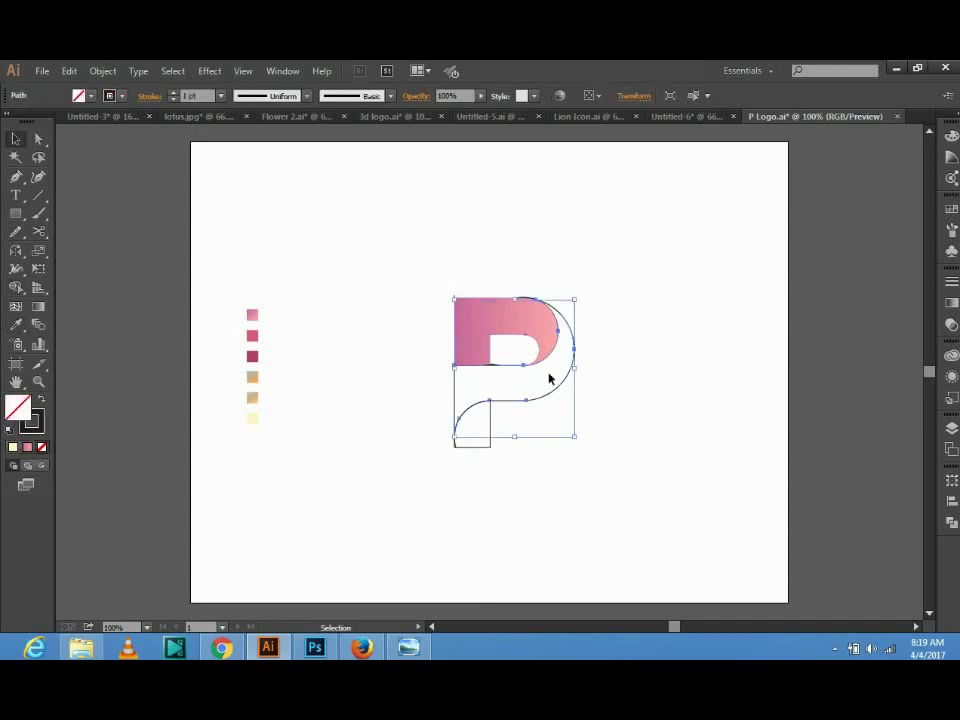
click(252, 376)
click(463, 441)
Copy the bowl's pink gradient onto the lower stem with the Eyedropper and zoom in on the P.
click(480, 445)
key(i)
click(497, 339)
key(z)
drag(400, 293, 557, 407)
key(v)
click(509, 411)
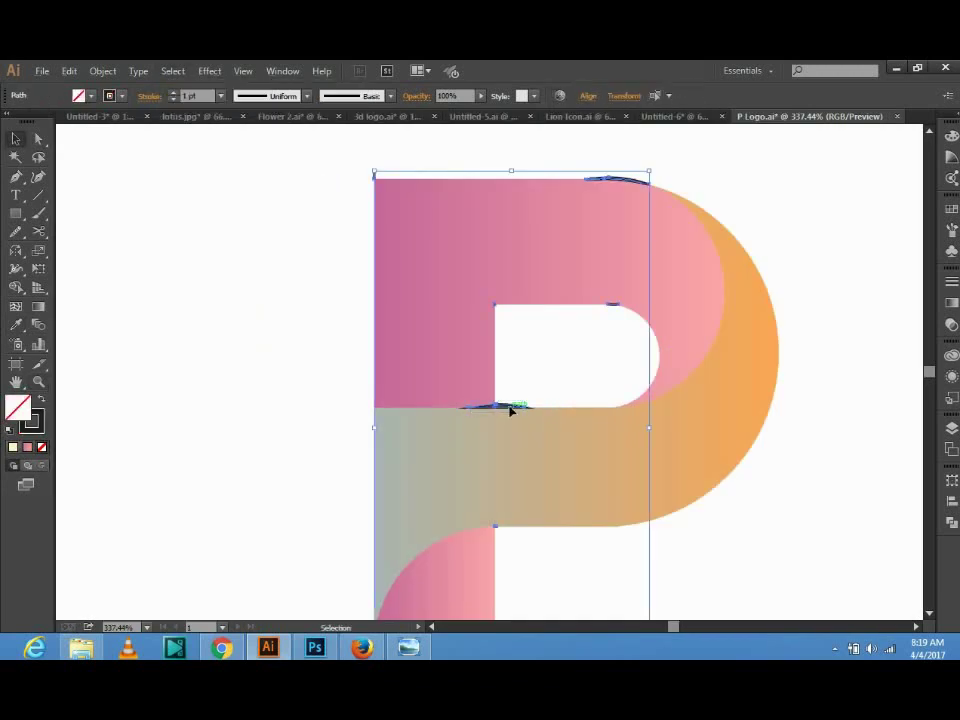
Delete the dark seam arc and pen-draw a four-point patch over the white gap between bowl and band.
key(Delete)
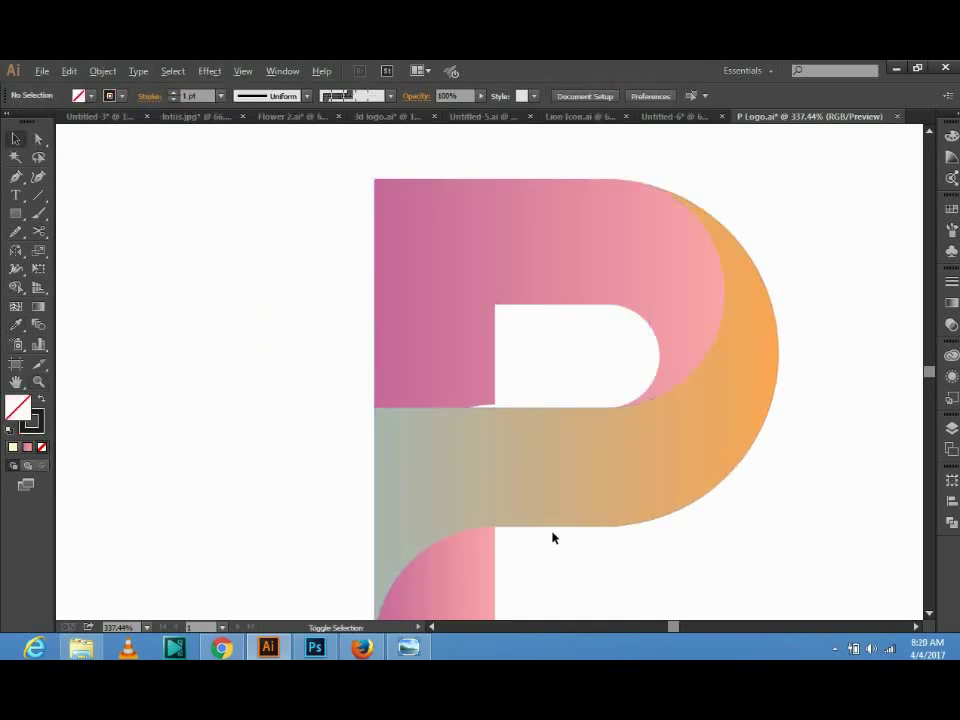
key(z)
mouse_move(551, 536)
mouse_down()
mouse_move(493, 456)
mouse_move(545, 498)
mouse_up()
key(v)
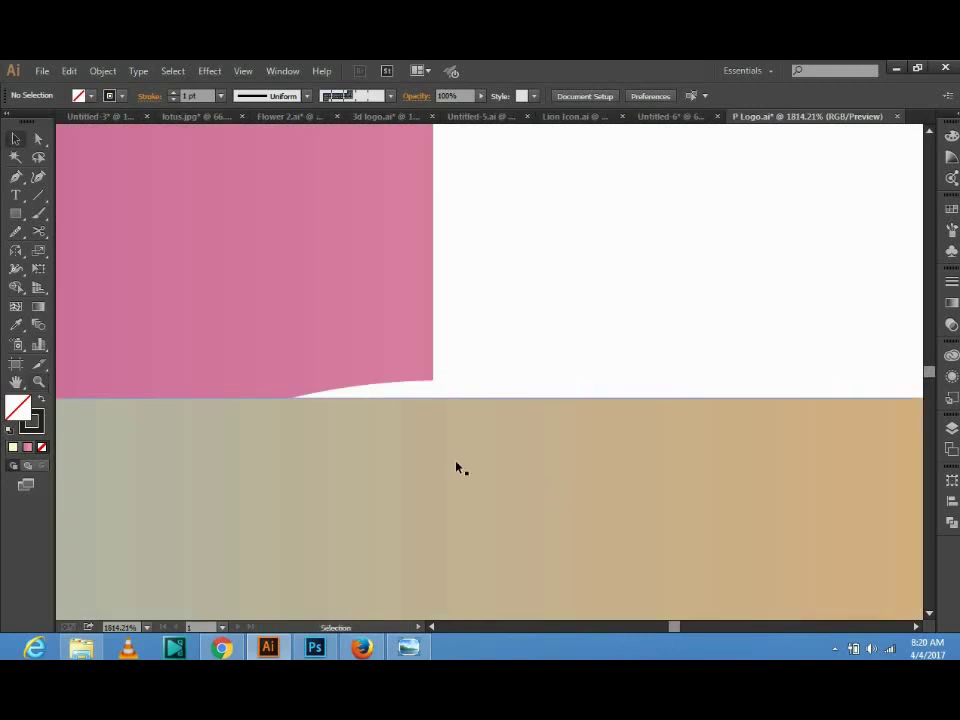
key(p)
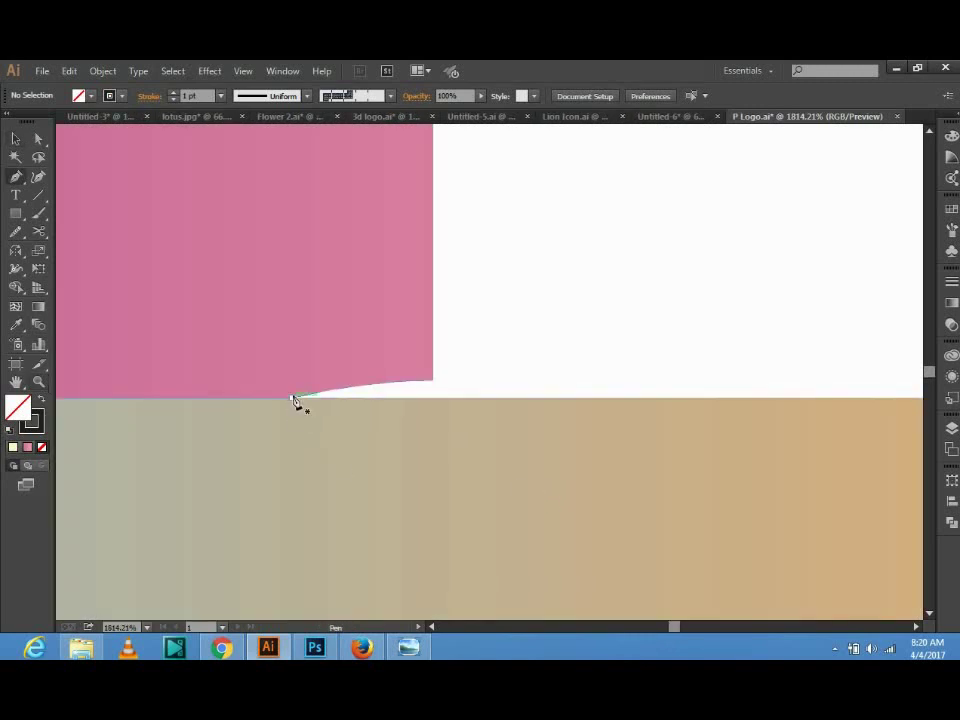
click(292, 398)
click(434, 397)
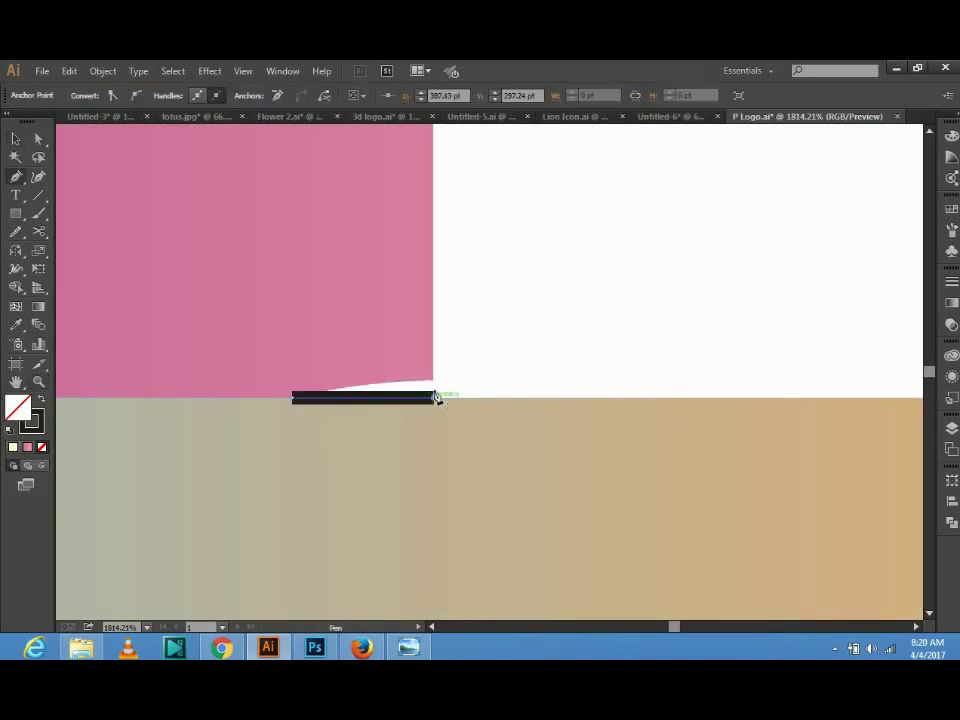
drag(435, 397, 435, 385)
click(435, 381)
click(312, 352)
click(292, 399)
Fill the seam patch with the bowl's pink gradient using the Eyedropper.
key(v)
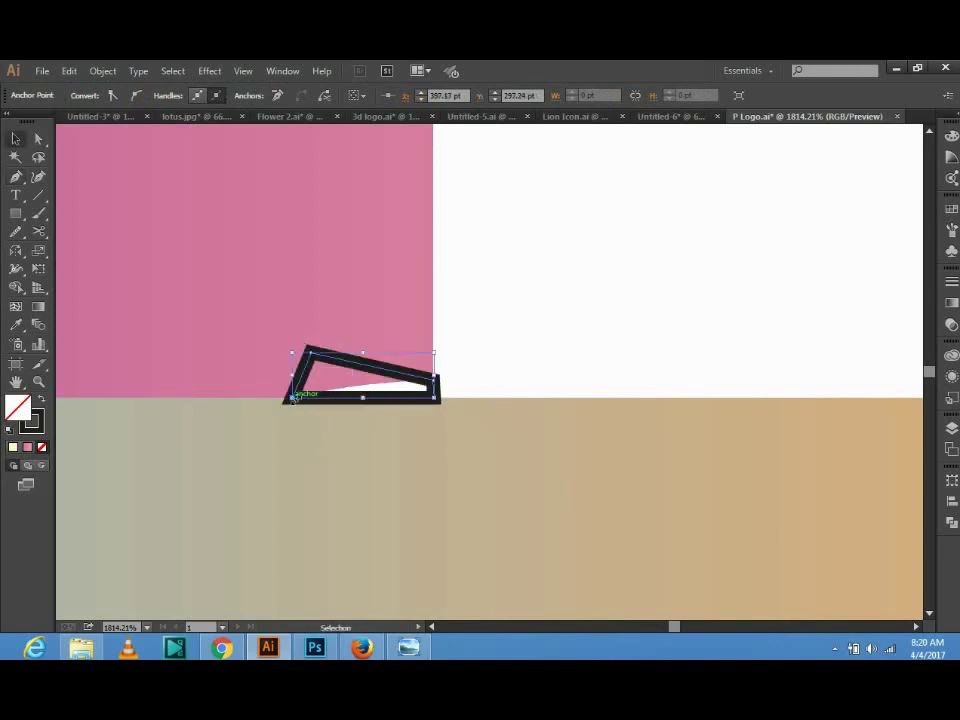
key(i)
click(304, 274)
key(v)
click(450, 379)
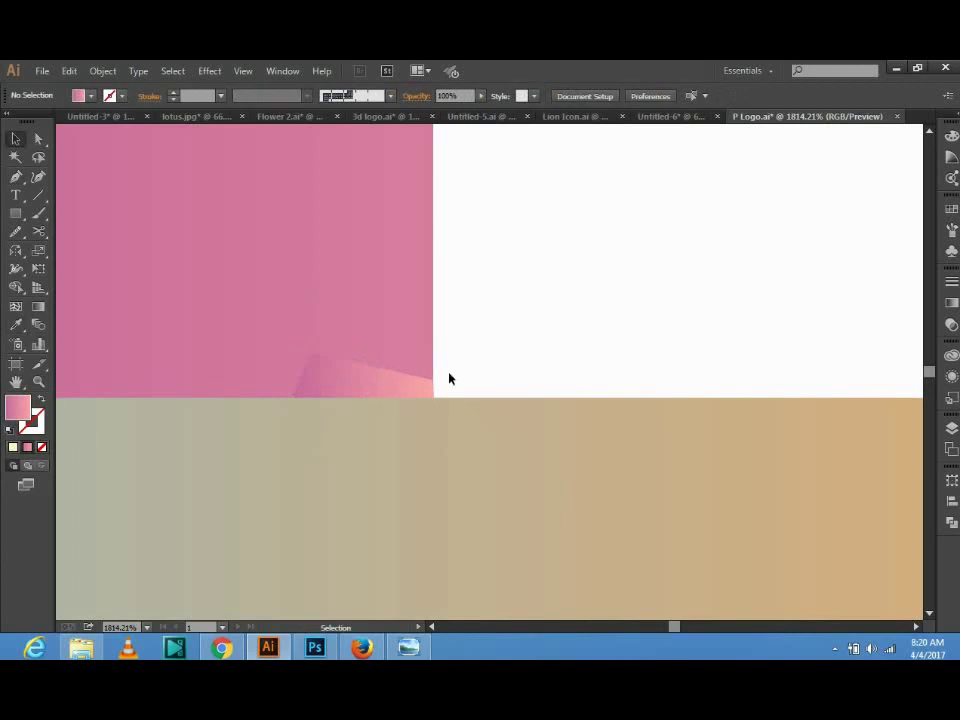
click(428, 382)
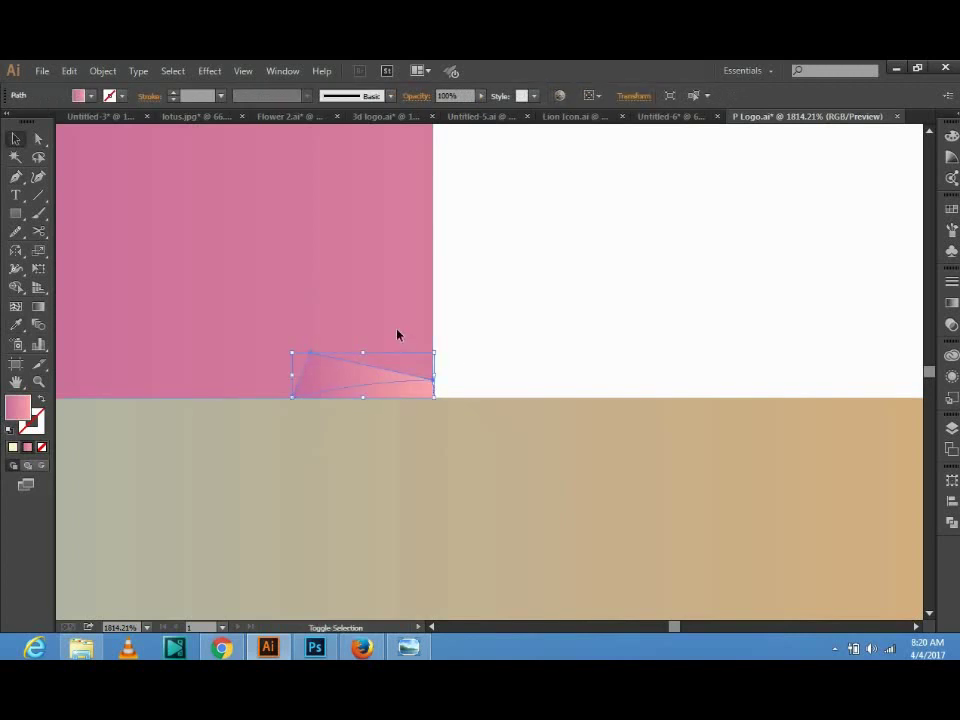
click(949, 527)
click(568, 280)
Shift the seam patch's bottom-right anchor slightly left with Direct Selection.
key(z)
drag(468, 410, 468, 410)
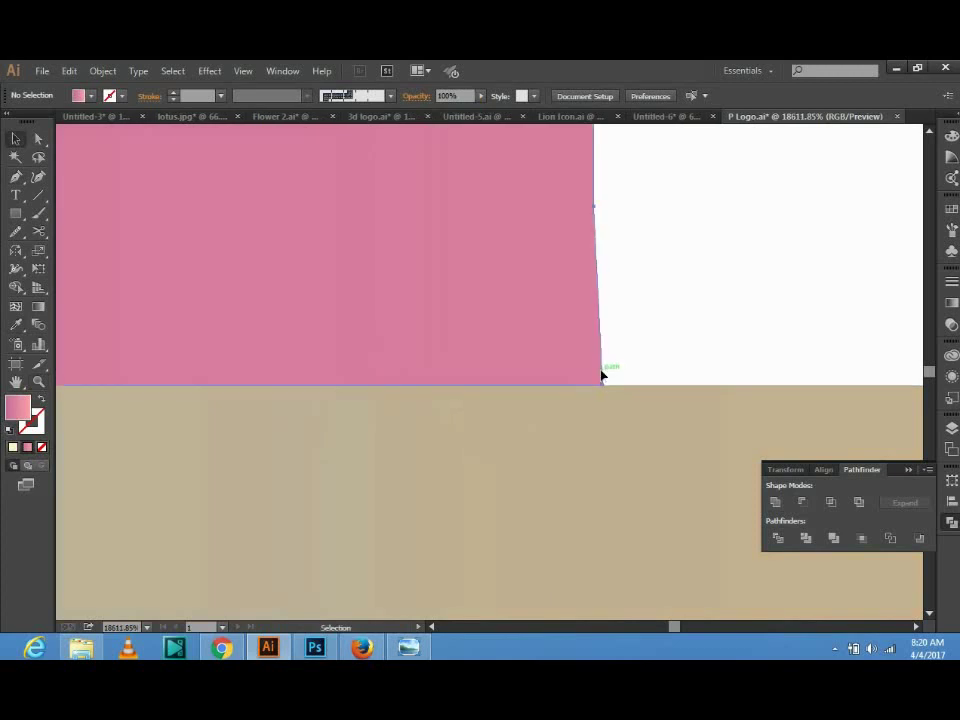
key(a)
click(602, 385)
drag(602, 386, 594, 386)
click(661, 319)
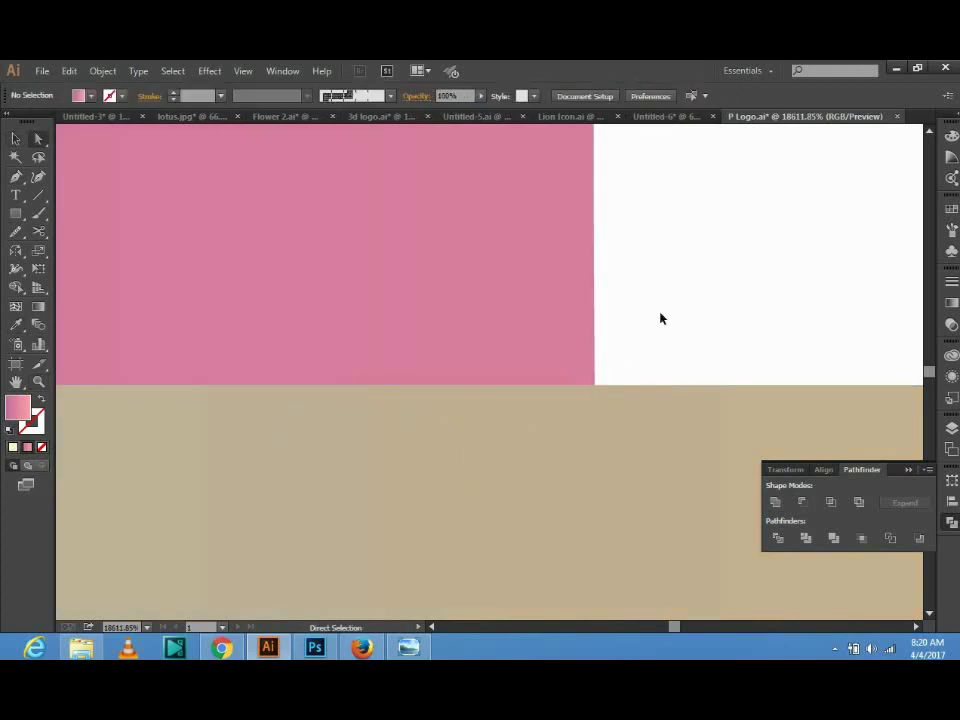
Pen-draw a triangular patch along the left edge and bottom of the stem.
key(ctrl+0)
key(v)
drag(411, 306, 596, 476)
drag(321, 420, 429, 482)
key(p)
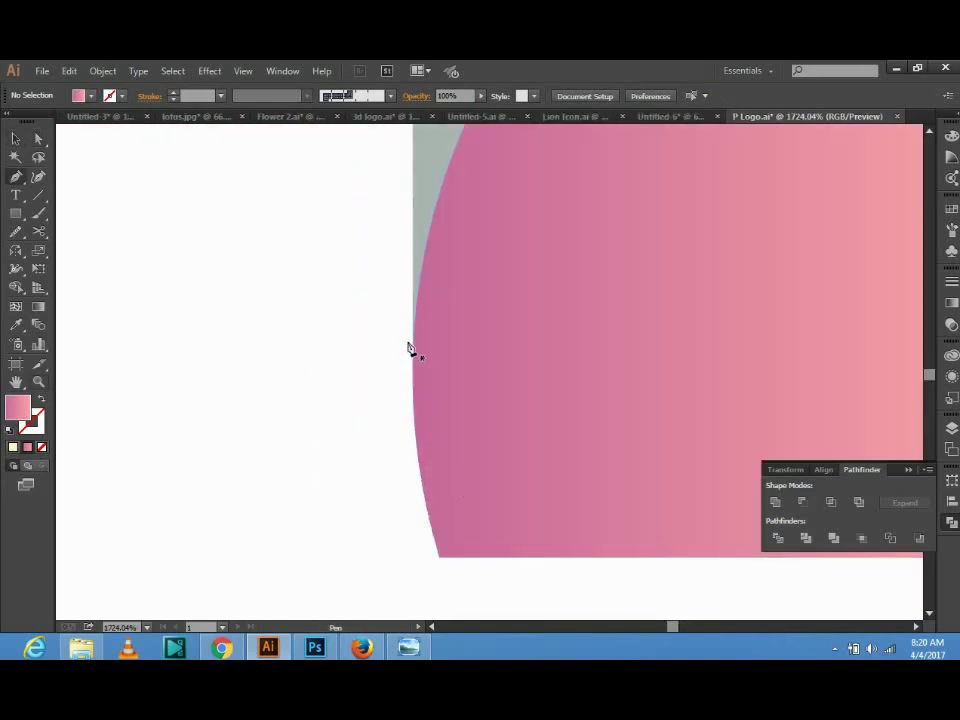
click(412, 375)
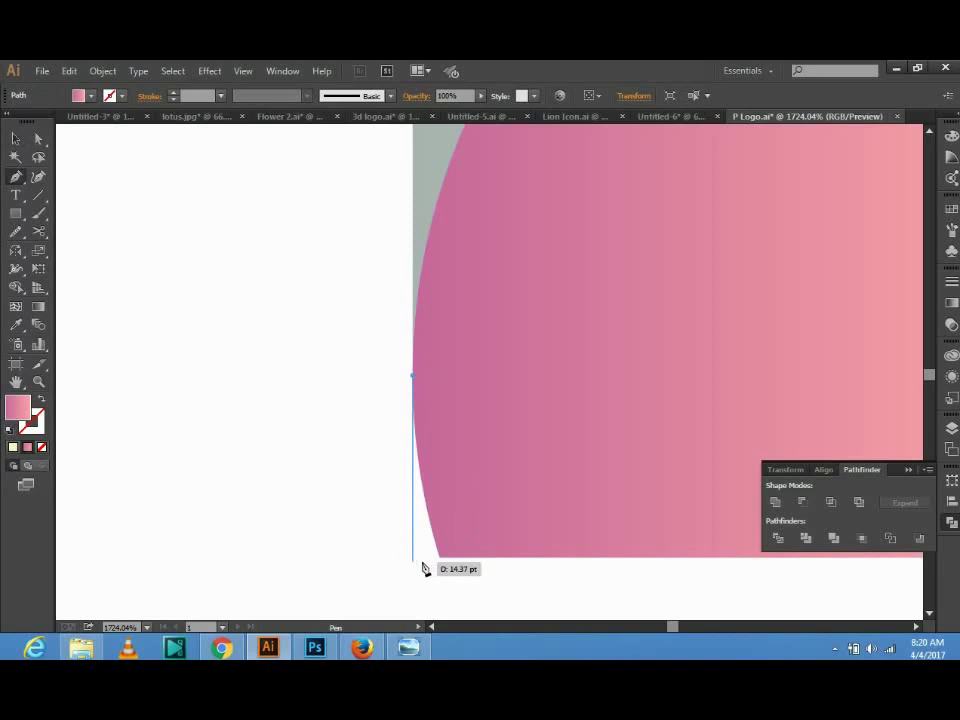
click(413, 557)
click(452, 557)
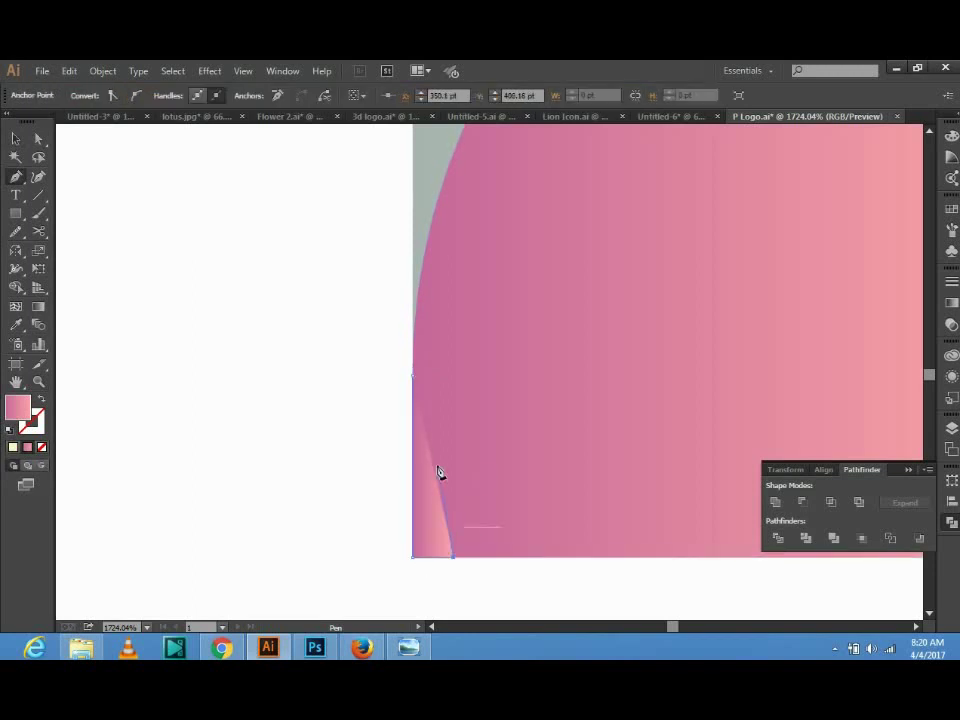
click(412, 377)
key(v)
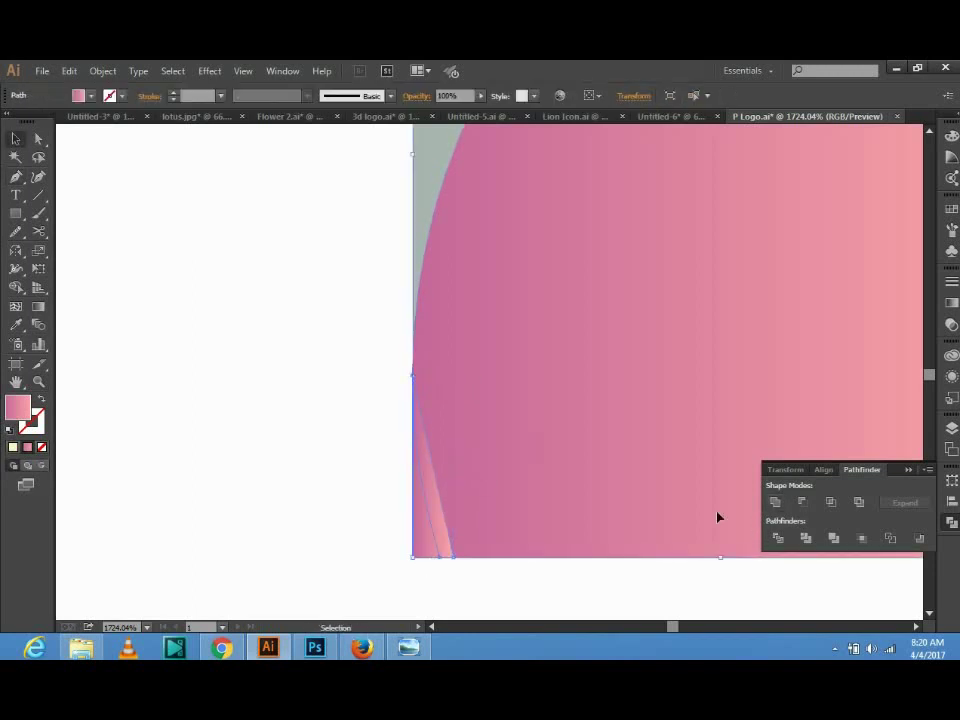
click(369, 471)
key(ctrl+0)
Pen-draw a curve from the P's inner edge to its top-right edge.
key(z)
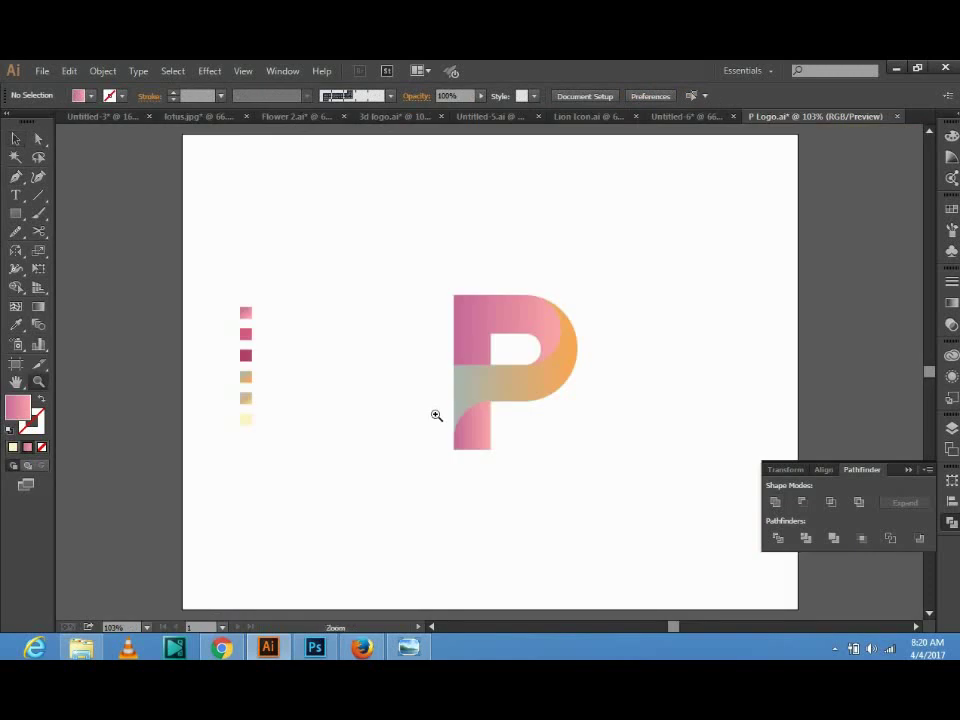
drag(448, 298, 606, 476)
key(p)
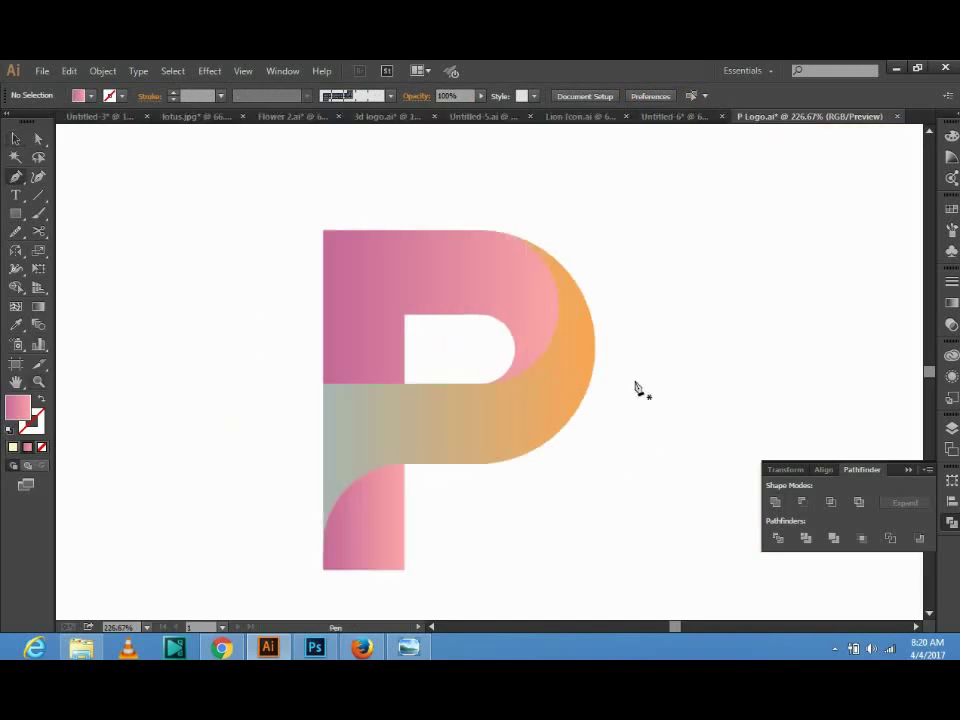
click(486, 384)
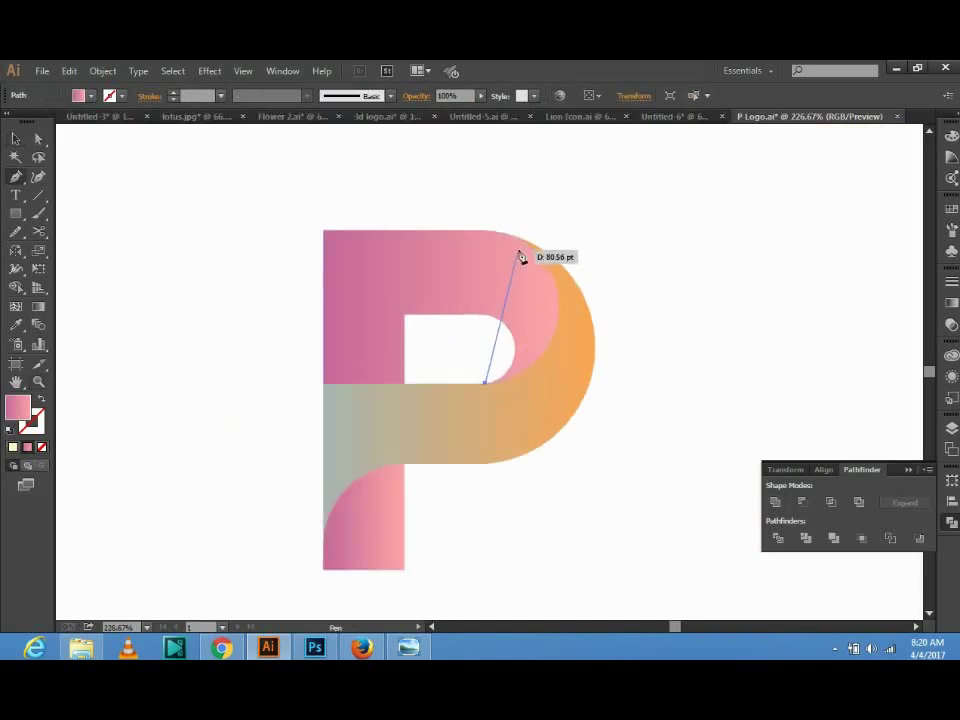
mouse_move(524, 242)
mouse_down()
mouse_move(472, 166)
mouse_move(493, 290)
mouse_move(472, 259)
mouse_up()
scroll(469, 139, up, 2)
key(v)
Set the new curve's fill to None.
click(645, 413)
click(521, 422)
click(88, 95)
click(10, 121)
click(481, 440)
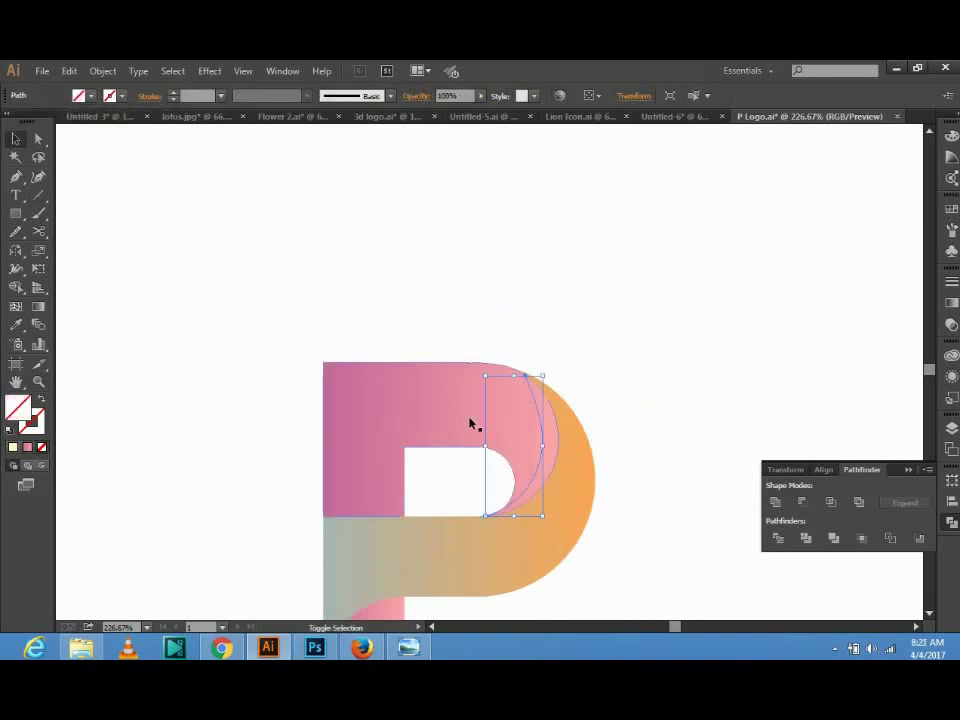
Divide the pink upper shape along the curve with Pathfinder and ungroup the resulting pieces.
click(469, 422)
click(680, 450)
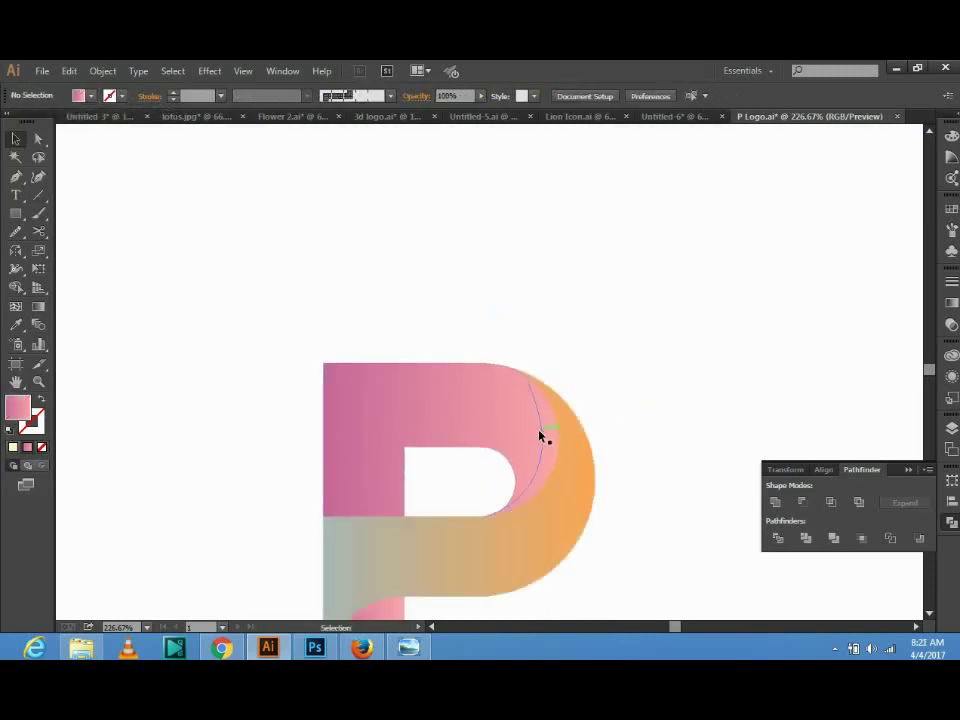
click(542, 435)
click(778, 538)
right_click(566, 426)
click(619, 510)
click(557, 440)
scroll(560, 436, down, 2)
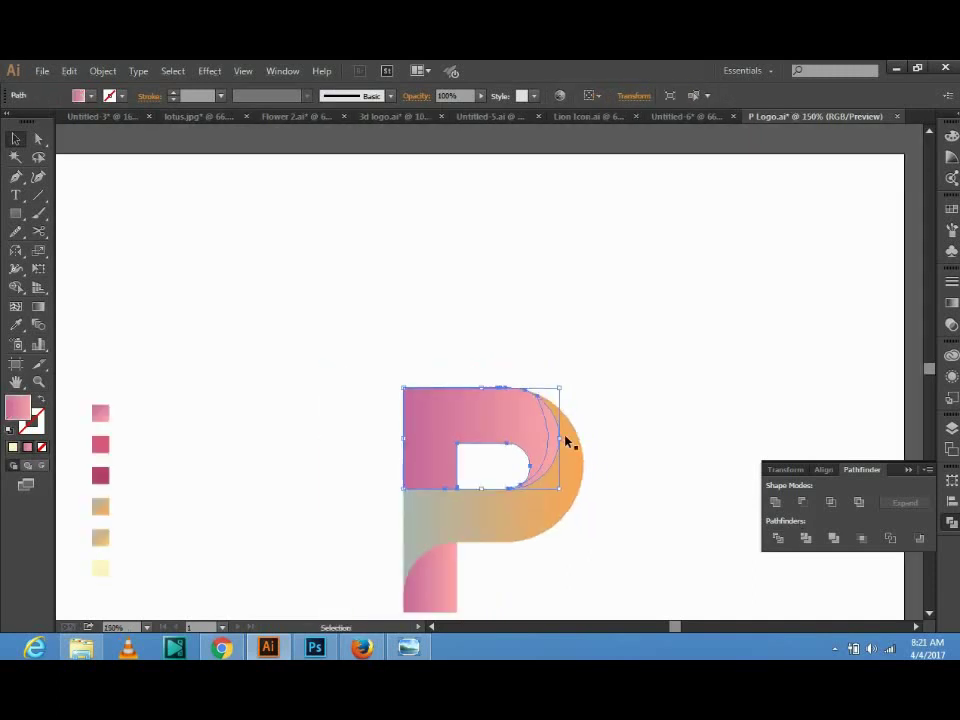
shift+click(566, 443)
Zoom in on the bowl to inspect the inner arc's top point and its base.
drag(489, 375, 634, 471)
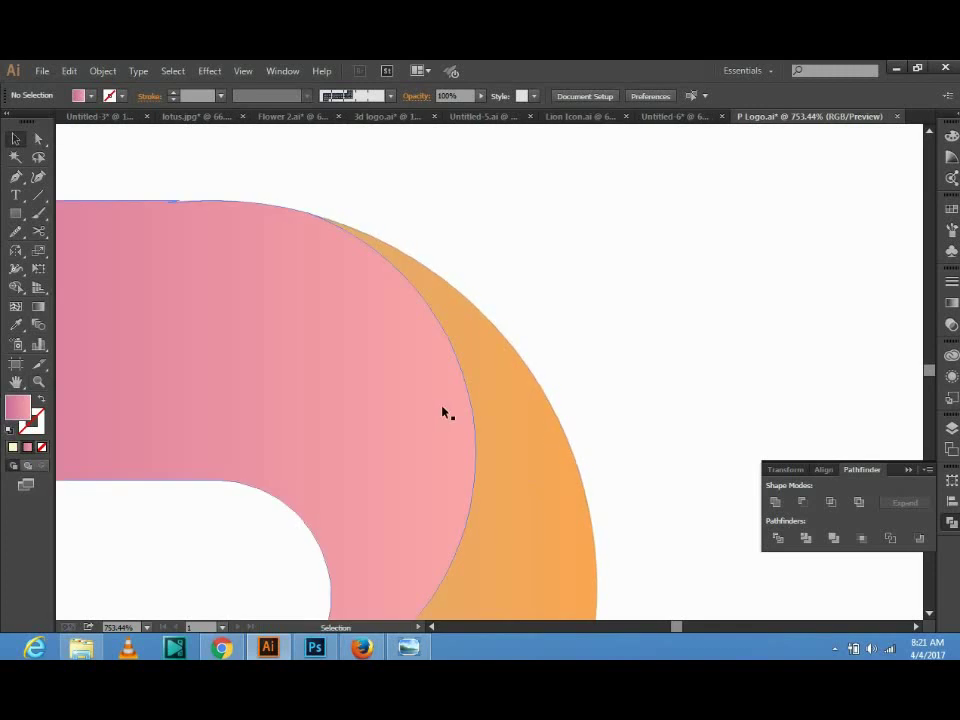
click(420, 414)
mouse_move(296, 221)
mouse_down()
mouse_move(454, 289)
mouse_move(419, 278)
mouse_up()
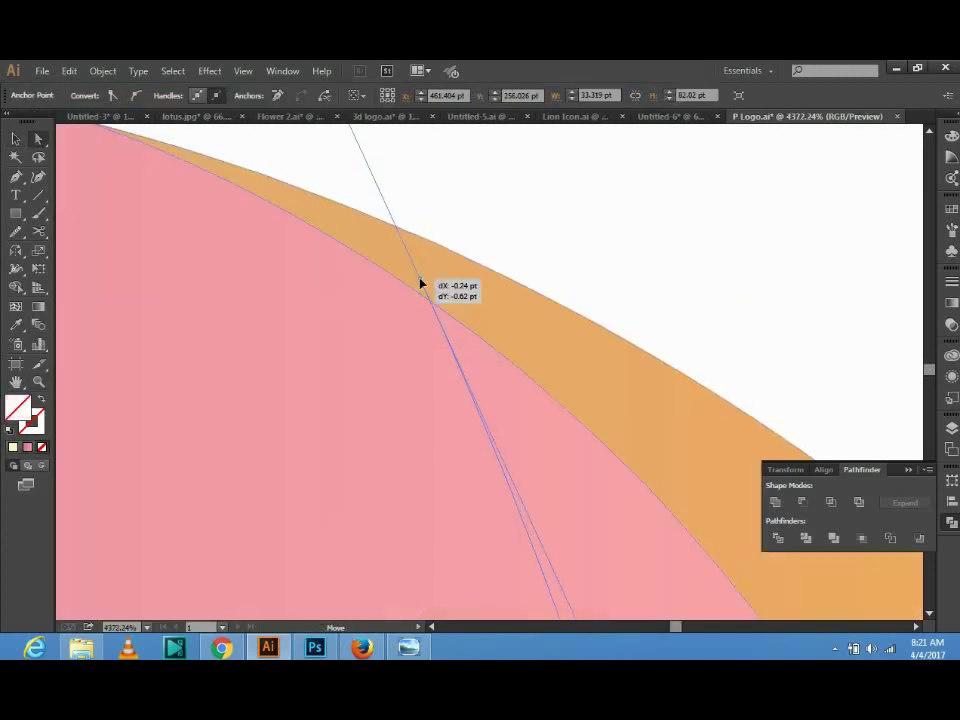
click(658, 283)
scroll(664, 282, down, 7)
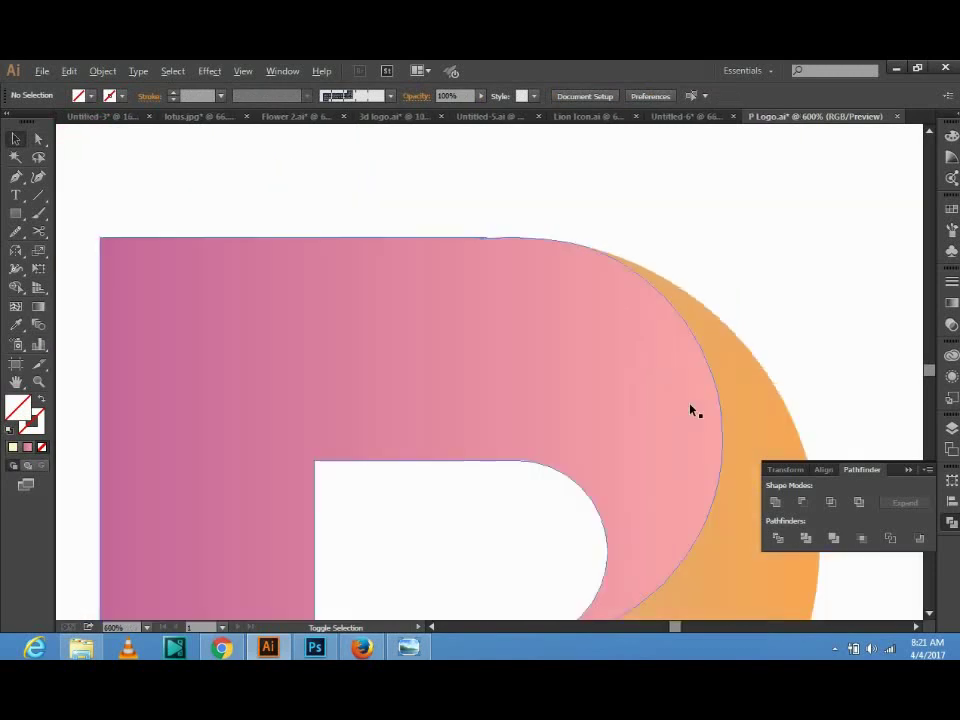
scroll(559, 551, up, 6)
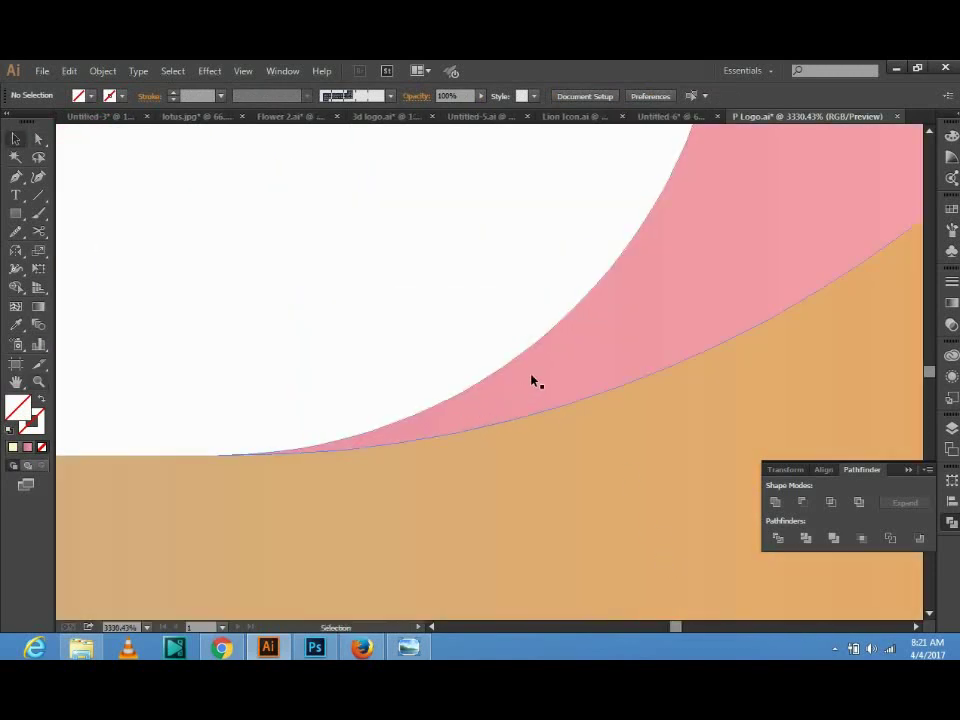
click(617, 303)
click(602, 314)
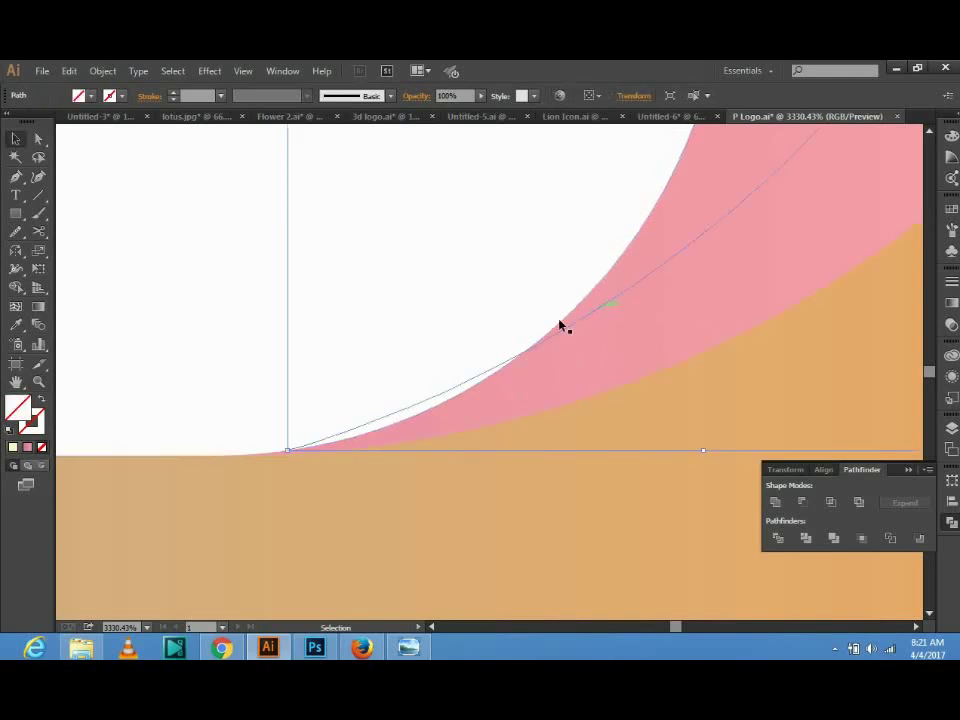
key(ctrl+space)
drag(221, 431, 386, 469)
Drag the curve's base anchor onto the orange band's edge, then select the pink shape with the curve.
key(a)
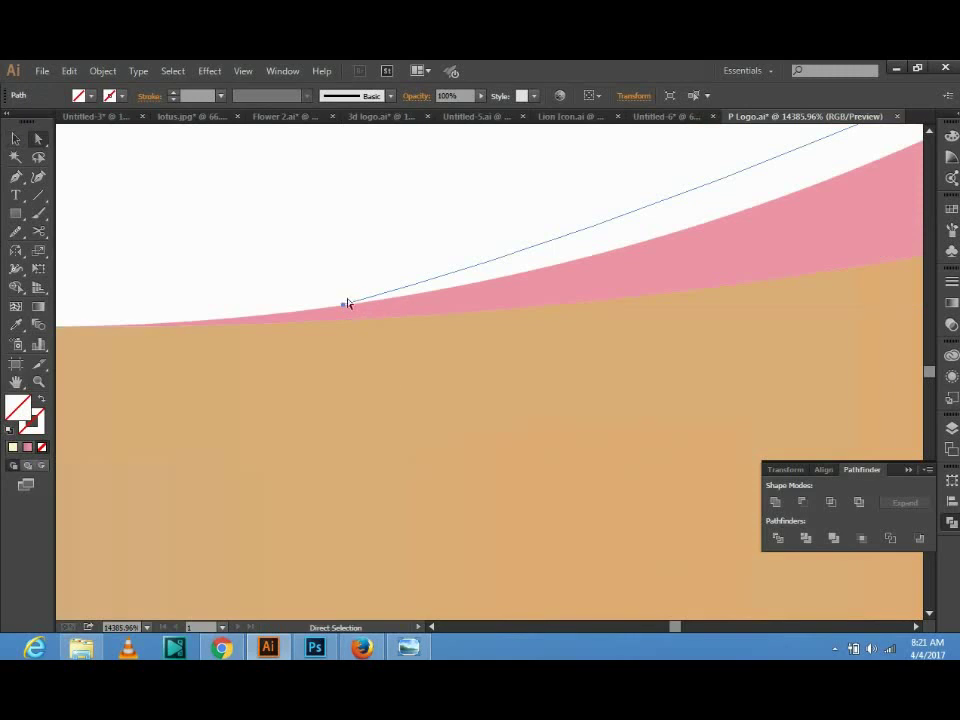
drag(345, 305, 343, 293)
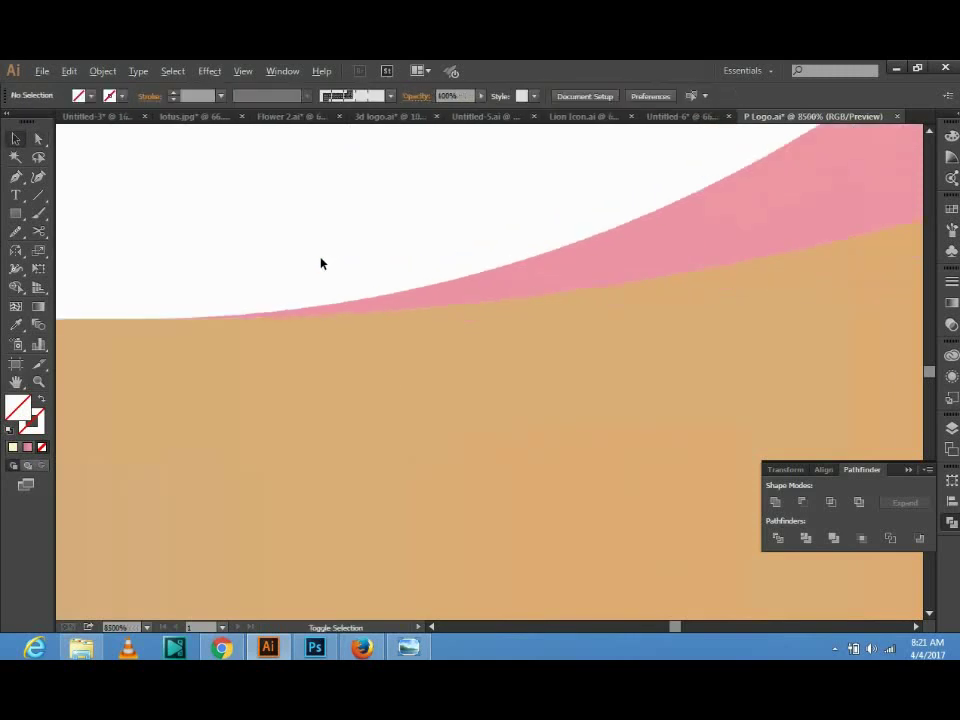
scroll(321, 264, down, 2)
scroll(388, 298, down, 2)
scroll(572, 285, down, 1)
click(537, 230)
shift+click(551, 253)
Divide the pink shape along the curve with Pathfinder and ungroup the pieces.
click(778, 538)
right_click(530, 297)
click(594, 379)
click(456, 266)
scroll(456, 266, down, 3)
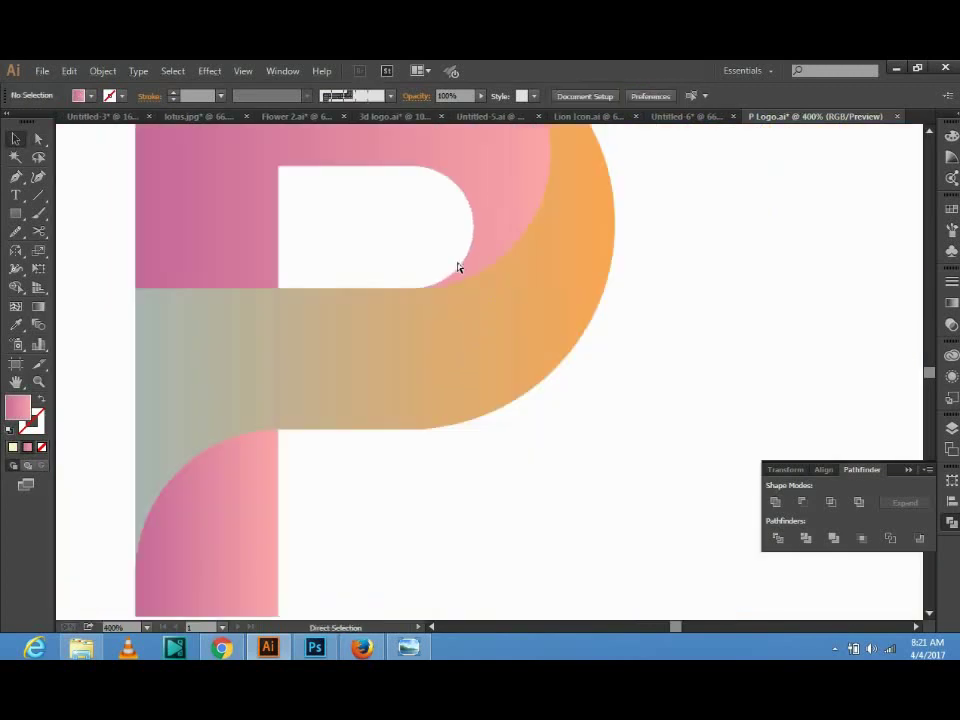
key(ctrl+0)
drag(254, 255, 504, 331)
Colour the crescent piece in the P's bowl dark pink.
key(v)
click(582, 252)
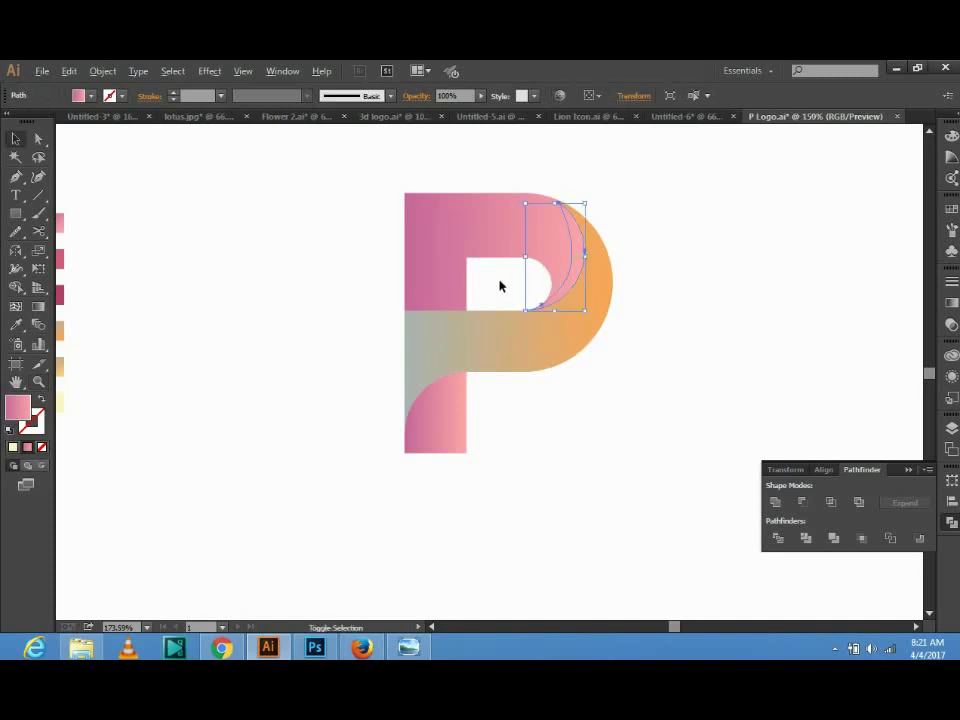
key(ctrl+minus)
key(i)
click(114, 292)
Pen-draw a second curved band from the P's top edge down to the crescent's bottom, with no fill.
key(ctrl+shift+a)
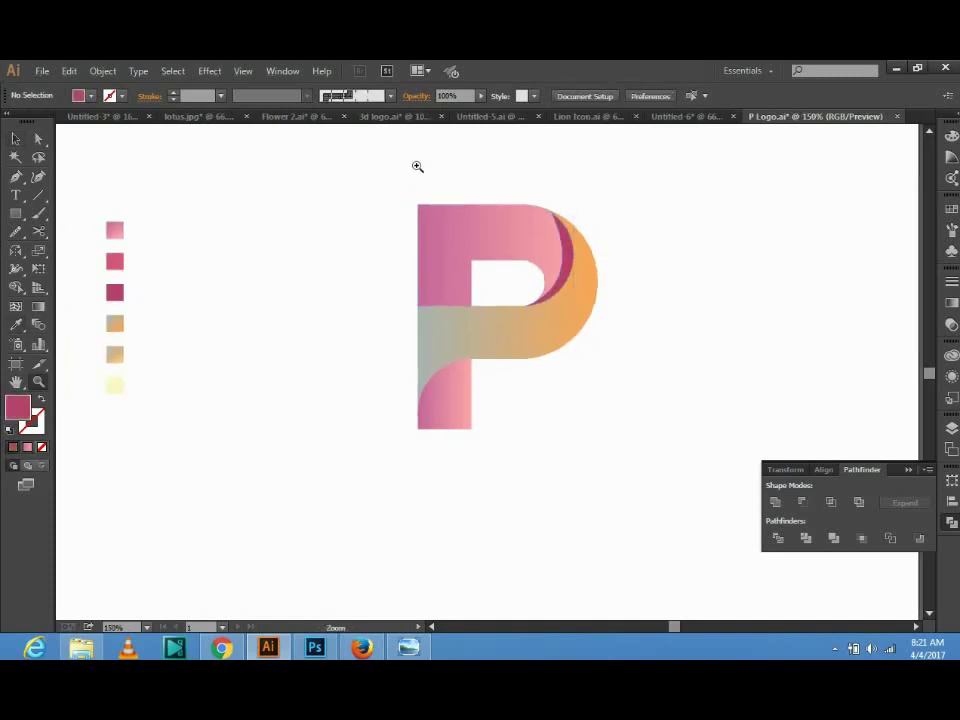
drag(417, 166, 638, 372)
key(p)
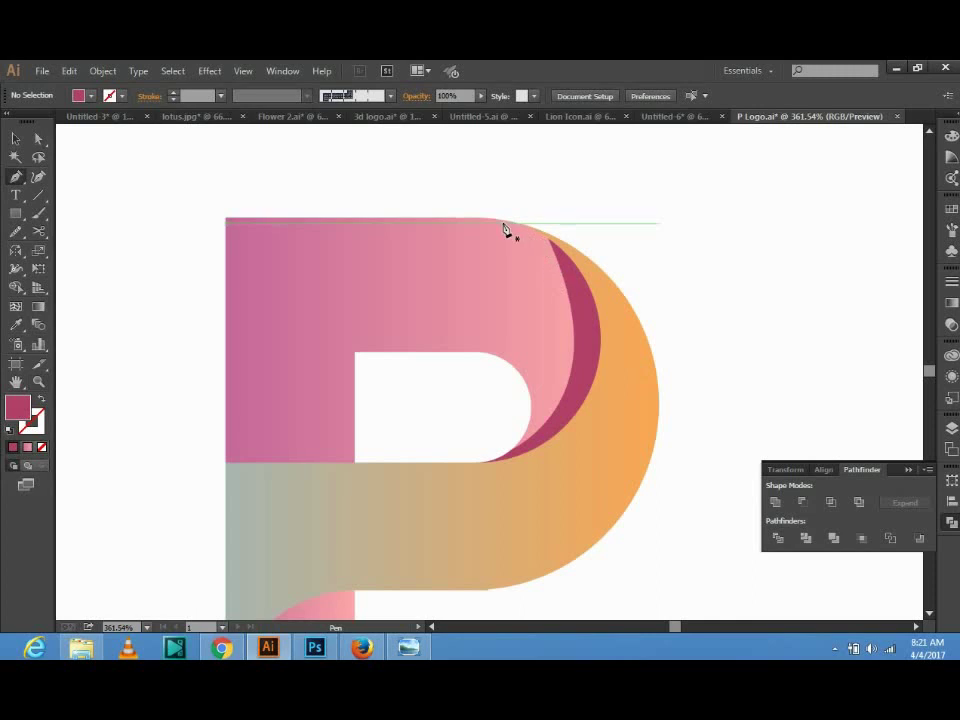
mouse_move(503, 219)
mouse_down()
mouse_move(570, 250)
mouse_move(553, 241)
mouse_up()
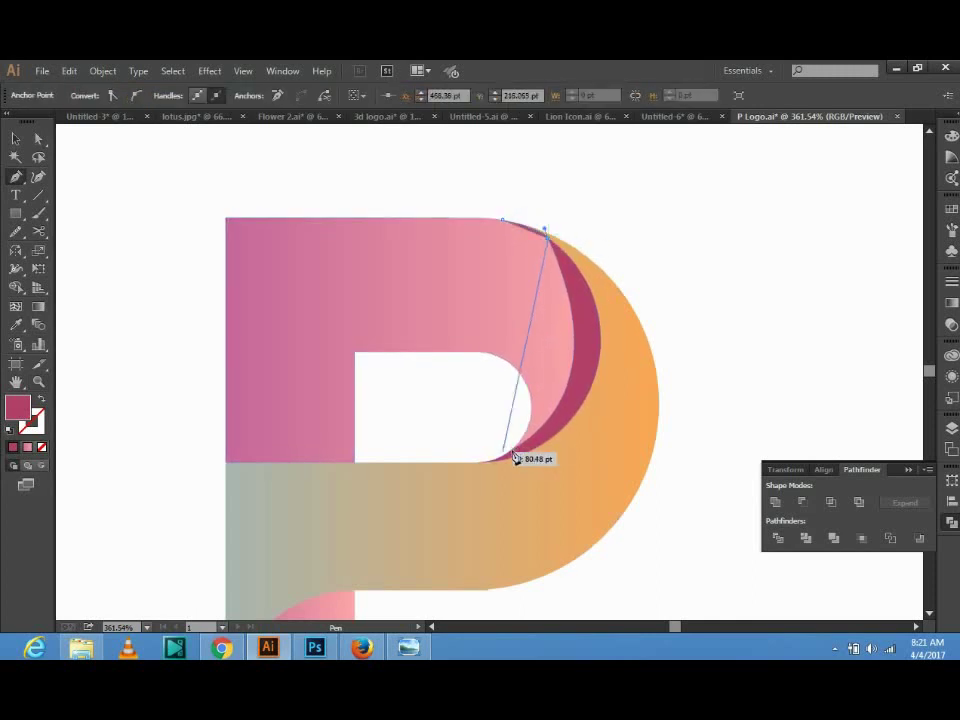
drag(519, 453, 407, 518)
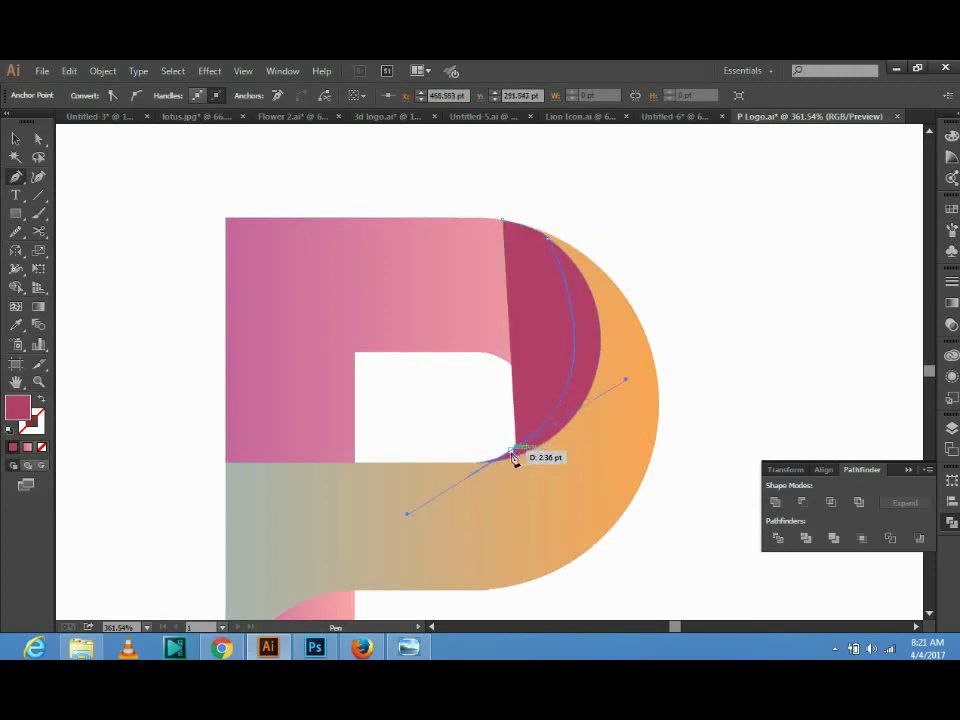
key(/)
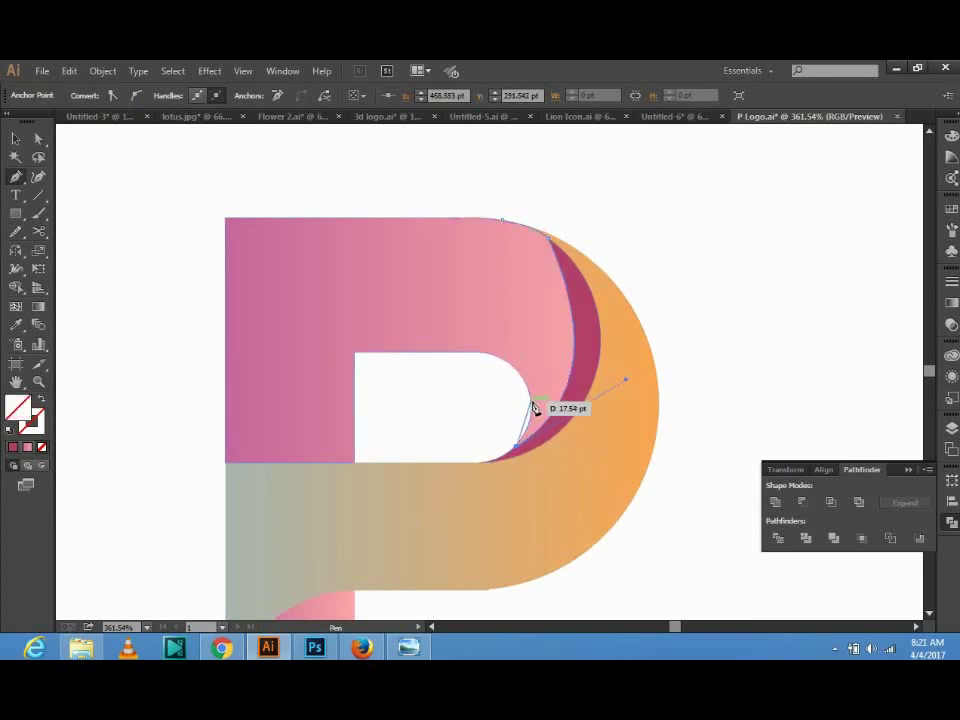
drag(529, 410, 503, 220)
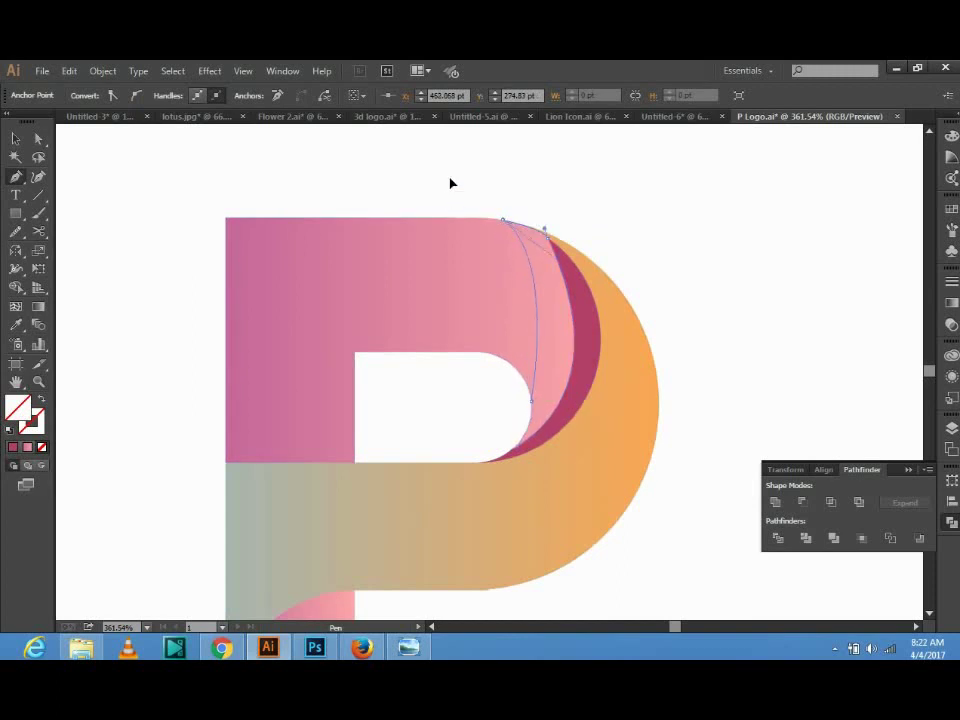
scroll(465, 137, up, 2)
scroll(440, 200, up, 3)
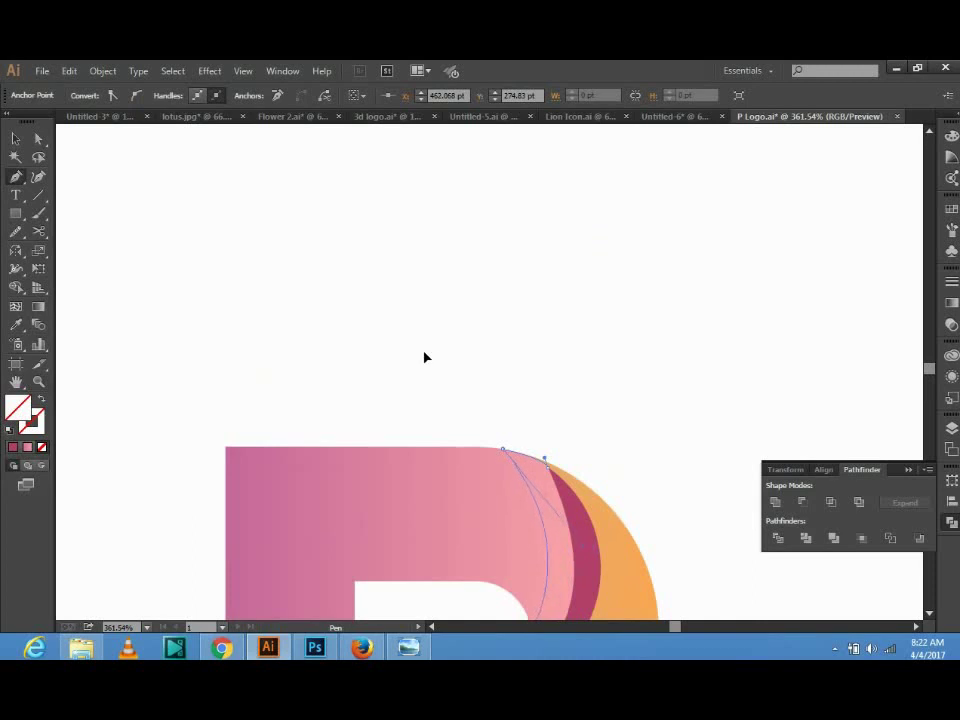
key(b)
Fill the new band with the lighter pink via the Eyedropper and zoom in on the P.
key(v)
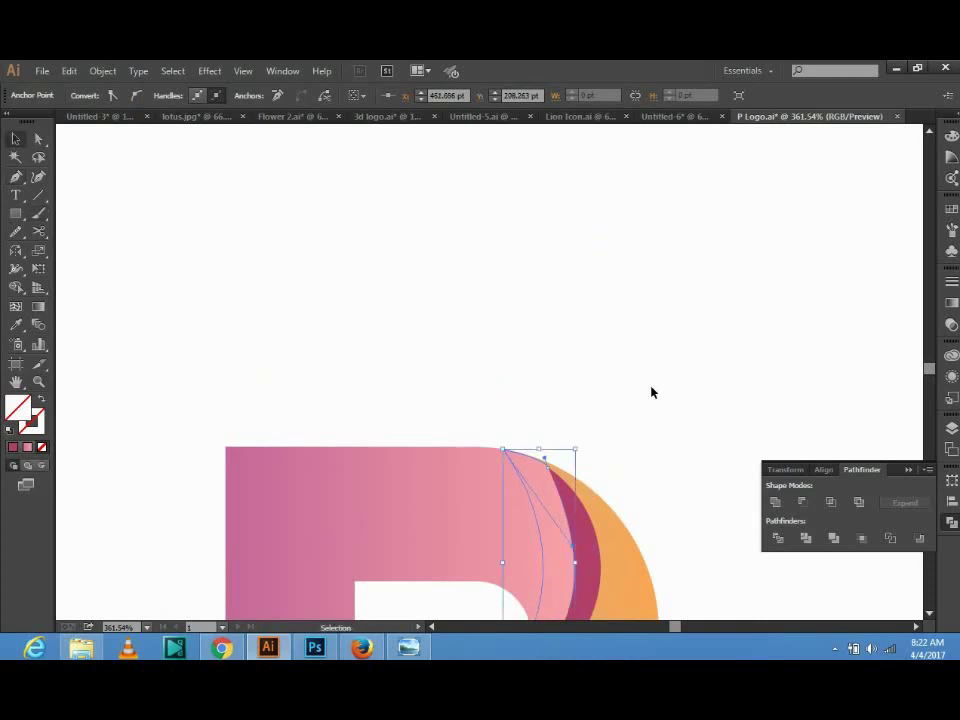
scroll(651, 390, down, 1)
alt+scroll(651, 390, down, 1)
alt+scroll(651, 390, down, 5)
key(i)
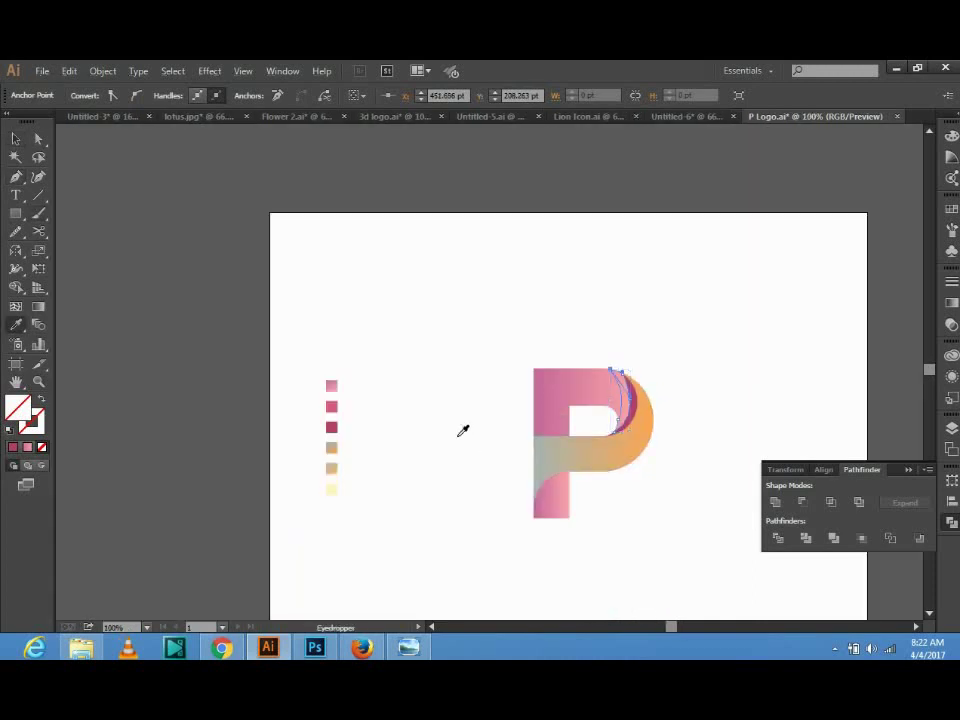
click(332, 406)
key(v)
click(516, 443)
key(z)
mouse_move(467, 339)
mouse_down()
mouse_move(737, 528)
mouse_move(726, 565)
mouse_up()
Pen-draw a curved diagonal path from the top of the P's bowl down to its stem.
key(v)
key(p)
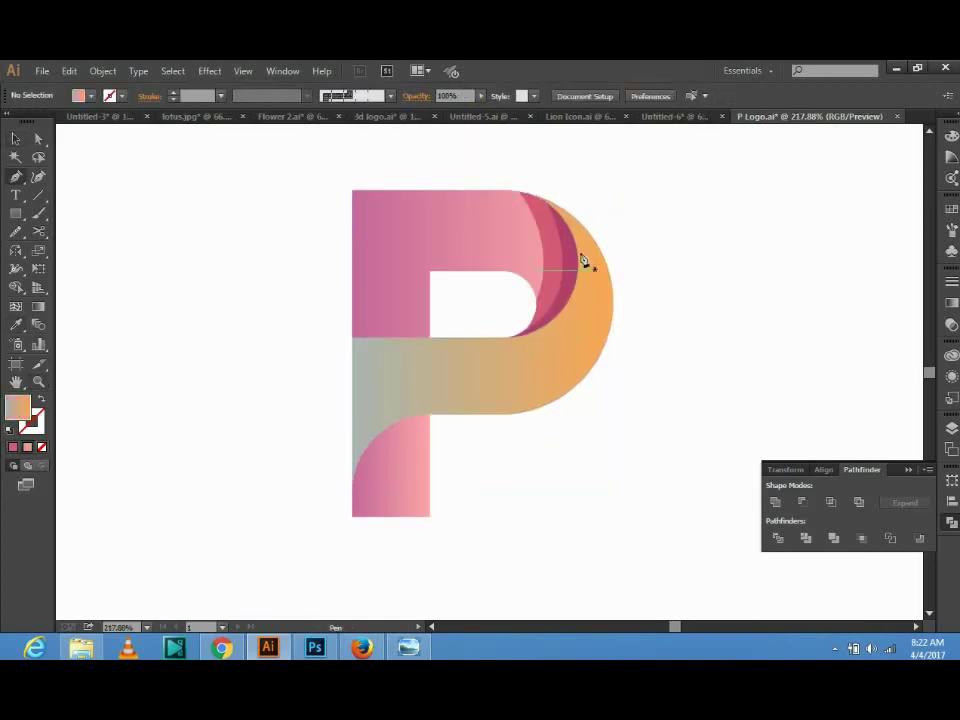
click(530, 195)
drag(545, 360, 430, 483)
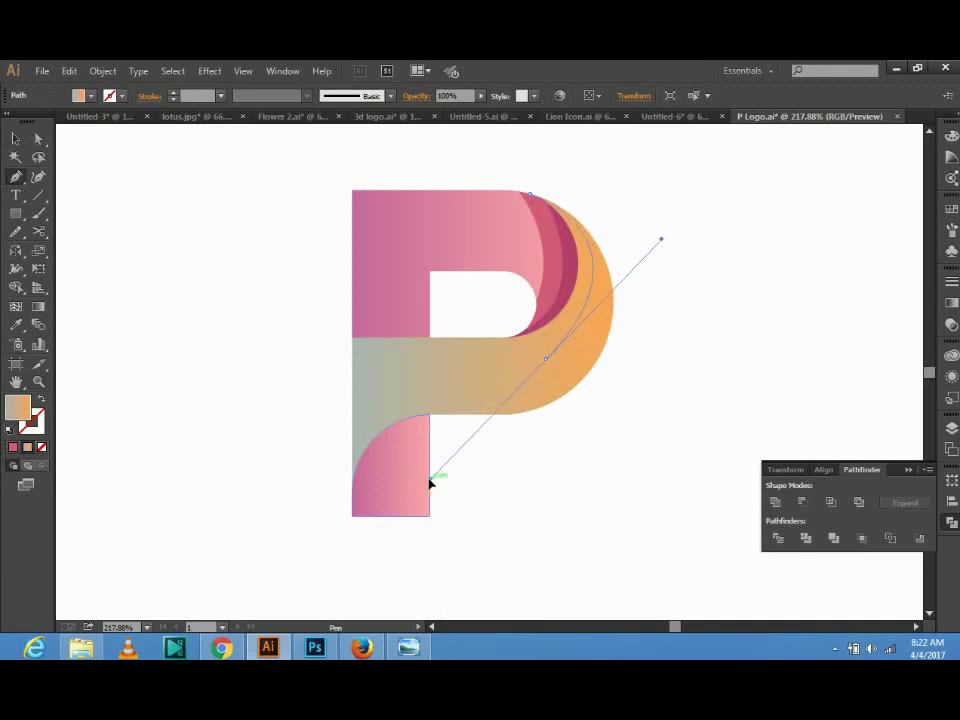
mouse_move(546, 362)
mouse_down()
mouse_move(422, 435)
mouse_move(356, 489)
mouse_move(365, 607)
mouse_move(355, 498)
mouse_move(349, 529)
mouse_up()
drag(349, 533, 377, 536)
Set the new diagonal curve's fill to None.
key(v)
scroll(484, 452, up, 2)
click(455, 290)
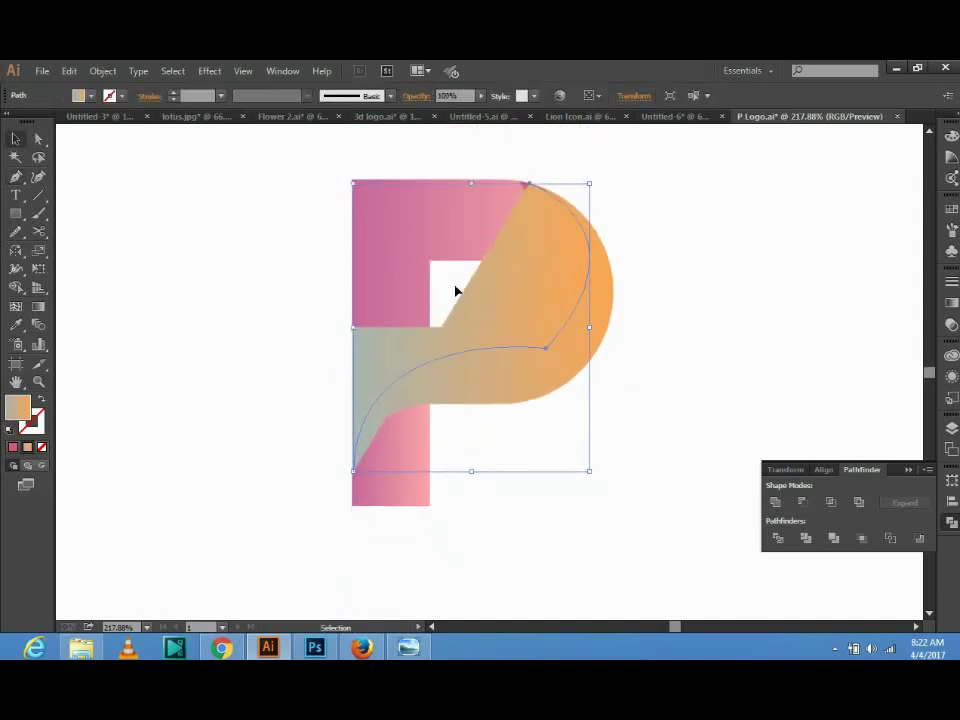
click(91, 97)
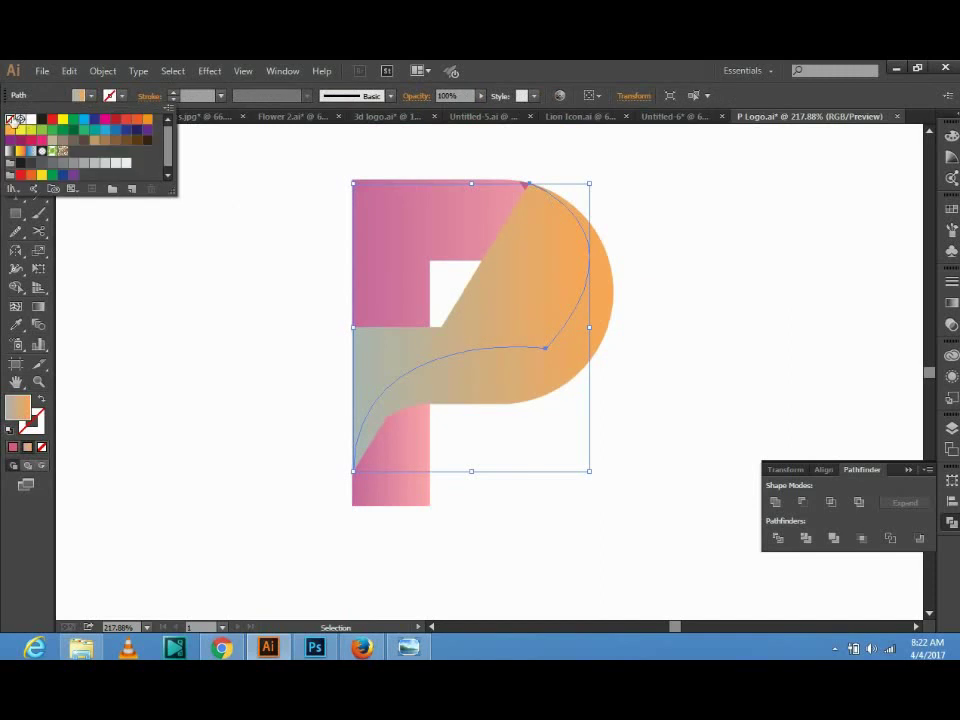
click(12, 119)
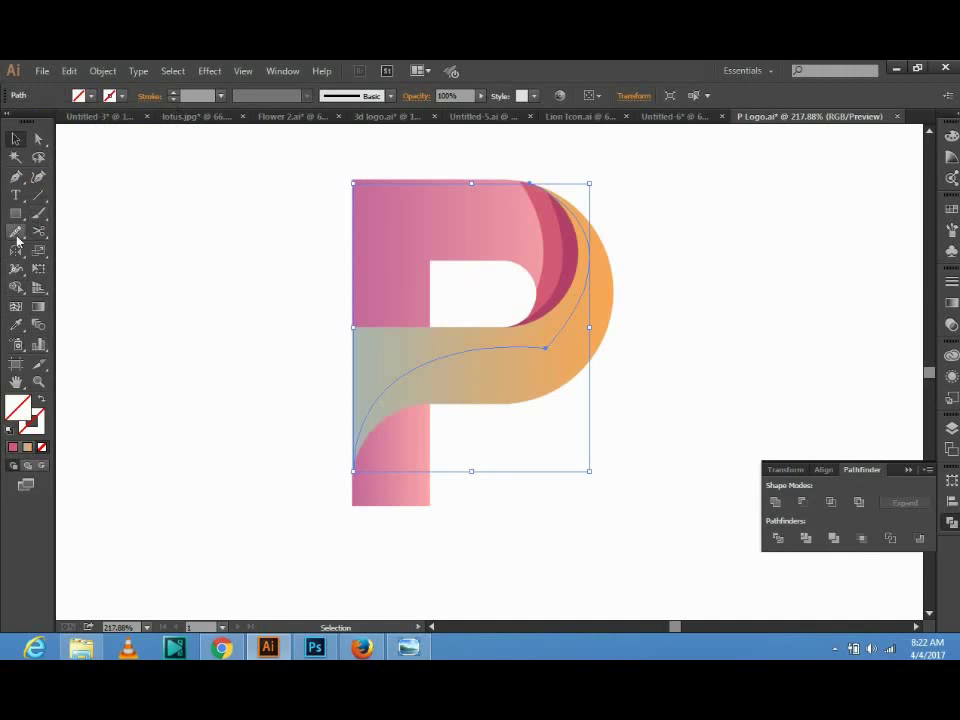
Smooth the diagonal curve near the bowl and through its middle section.
drag(16, 231, 86, 249)
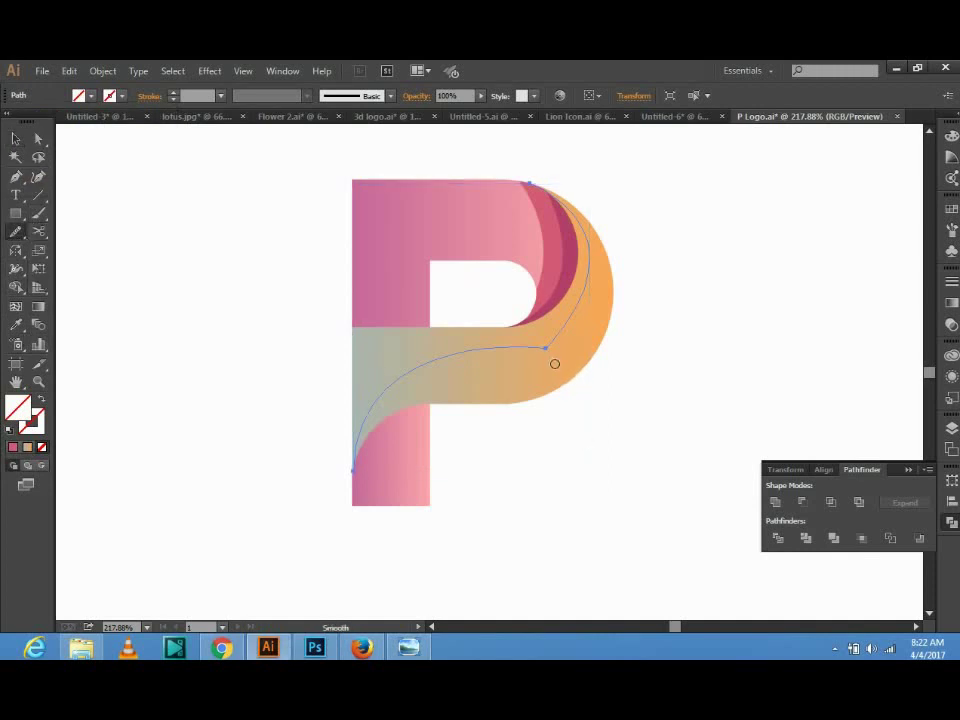
drag(544, 348, 548, 352)
drag(452, 365, 525, 354)
Divide the orange gradient P along the curve with Pathfinder and ungroup the pieces.
key(v)
click(662, 347)
click(574, 317)
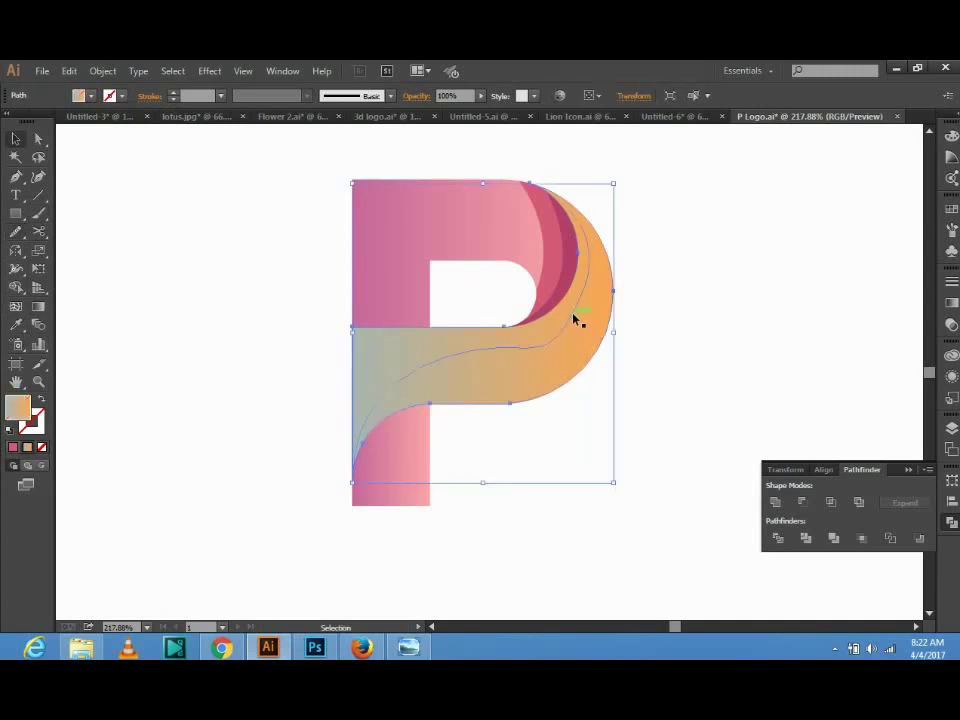
click(778, 537)
right_click(566, 348)
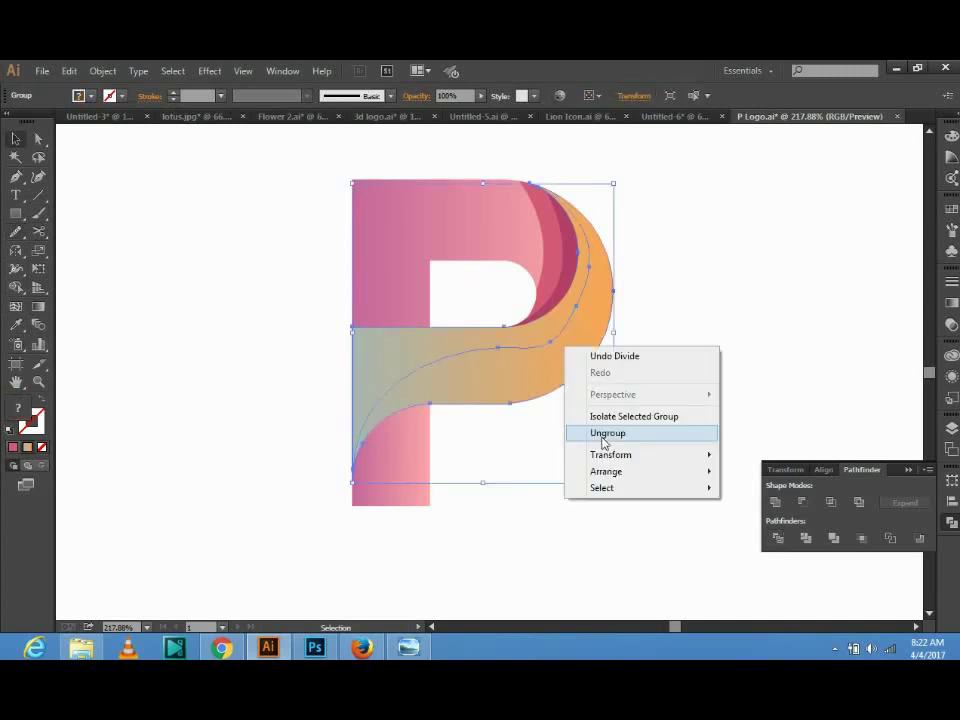
key(ctrl+1)
click(518, 404)
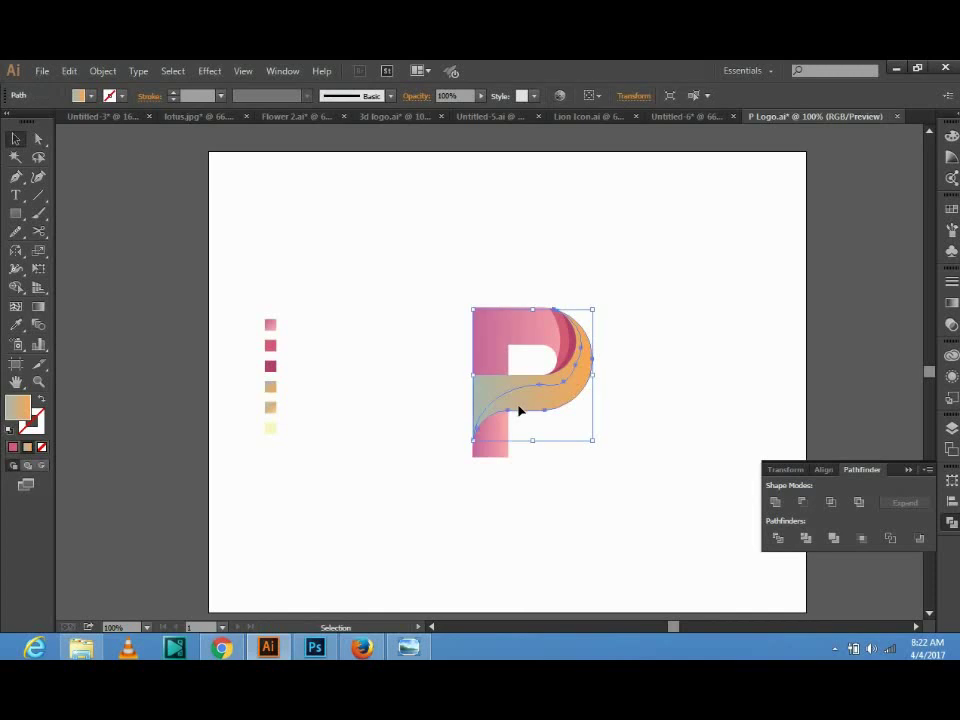
Select the beige swoosh and redraw its gradient direction with the Gradient tool.
key(i)
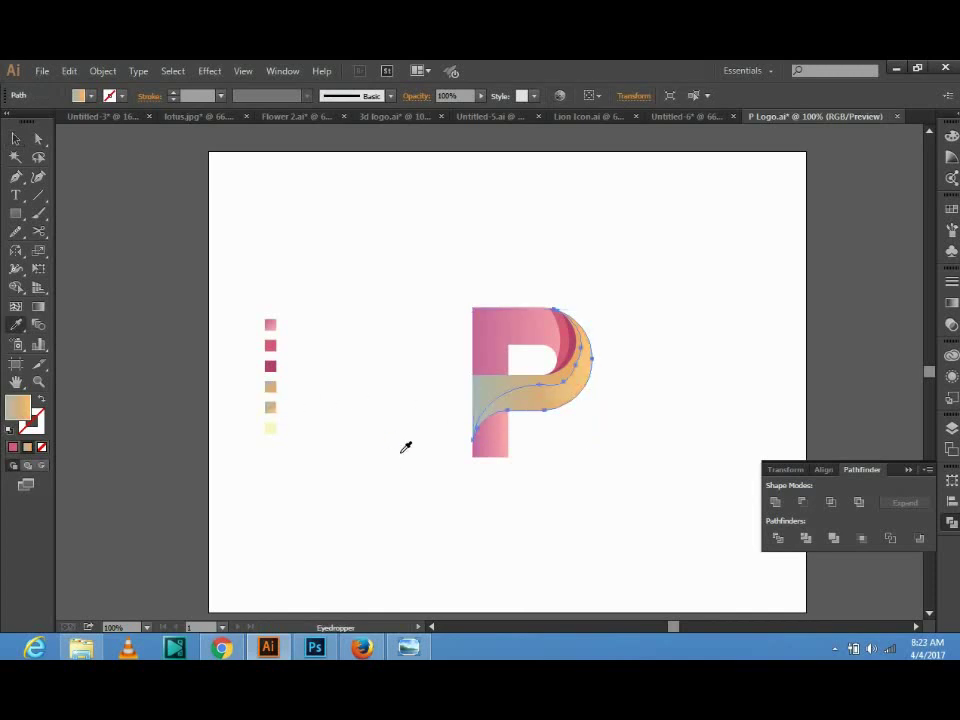
key(v)
click(394, 463)
drag(520, 399, 568, 431)
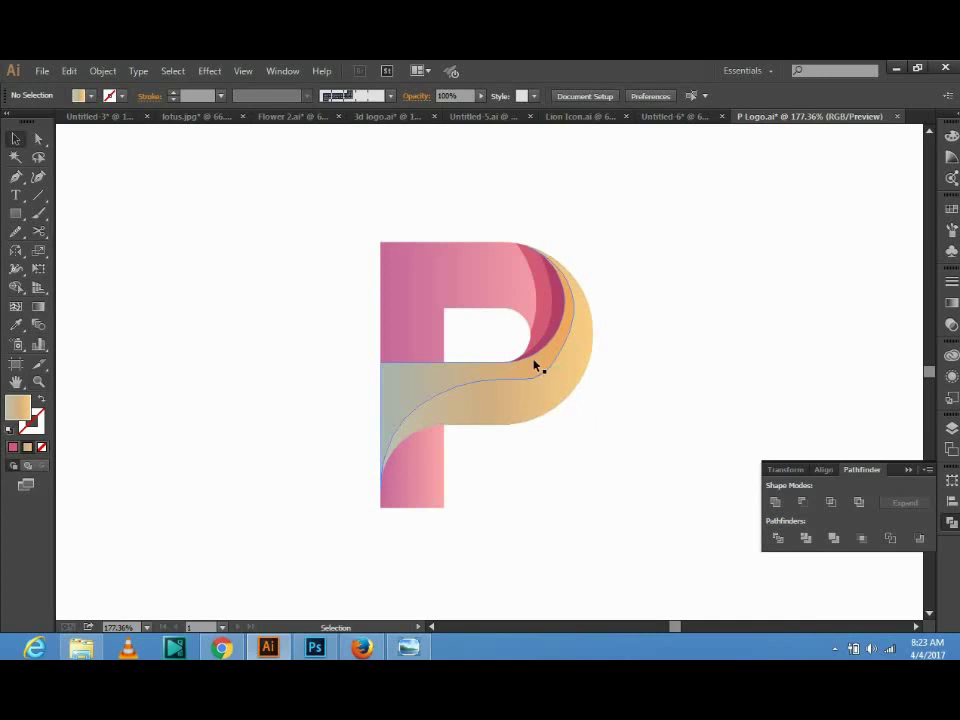
click(539, 400)
click(38, 306)
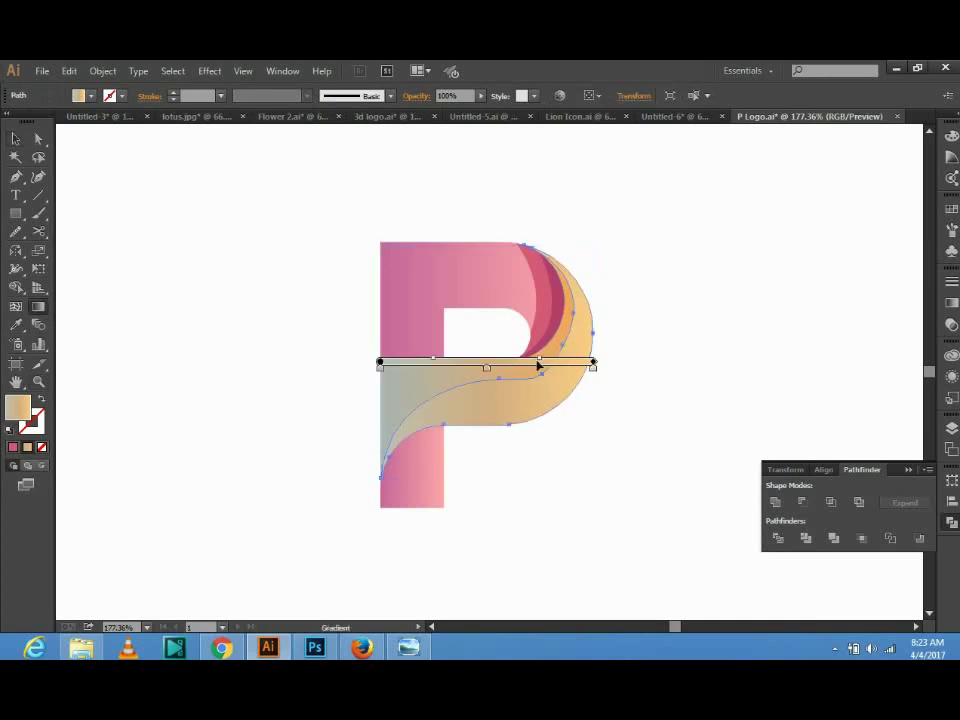
drag(595, 340, 390, 462)
mouse_move(575, 306)
mouse_down()
mouse_move(348, 435)
mouse_move(600, 313)
mouse_move(606, 287)
mouse_up()
Redraw the swoosh gradient with a long drag from lower left to upper right.
key(v)
click(617, 331)
key(ctrl+0)
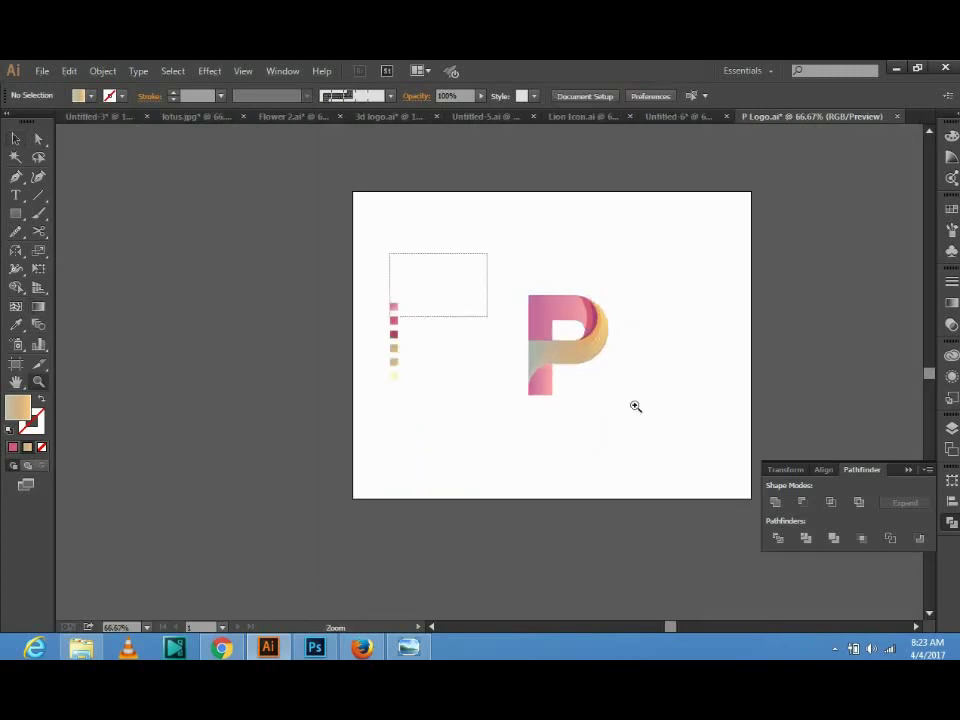
drag(408, 272, 723, 486)
click(420, 428)
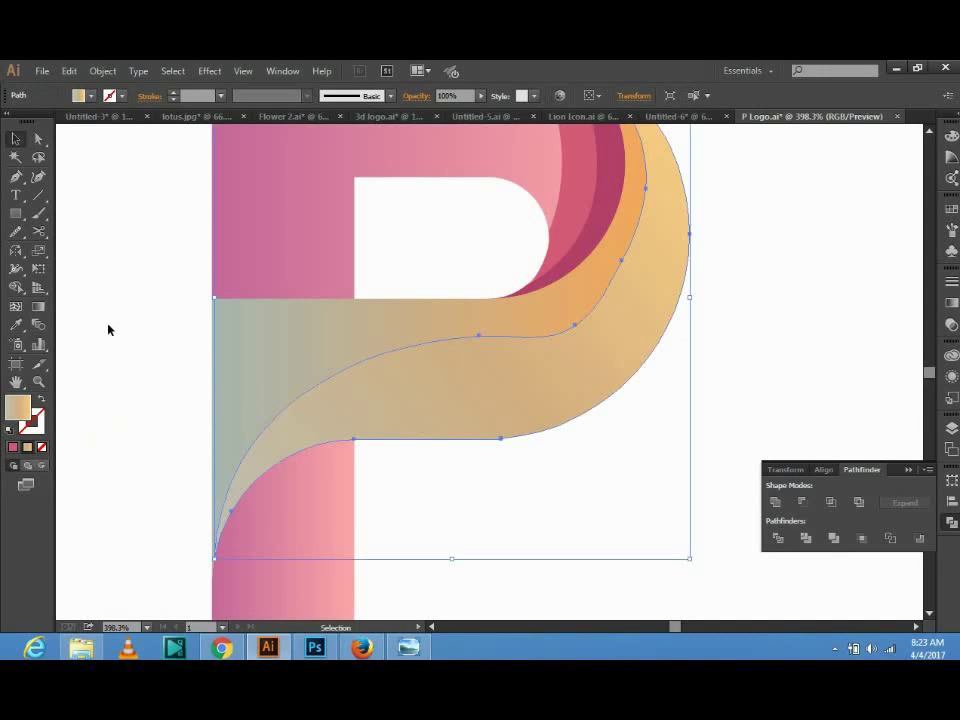
key(g)
mouse_move(215, 532)
mouse_down()
mouse_move(579, 304)
mouse_move(628, 182)
mouse_up()
Angle the swoosh gradient diagonally up toward the P's bowl.
key(v)
click(772, 288)
key(ctrl+0)
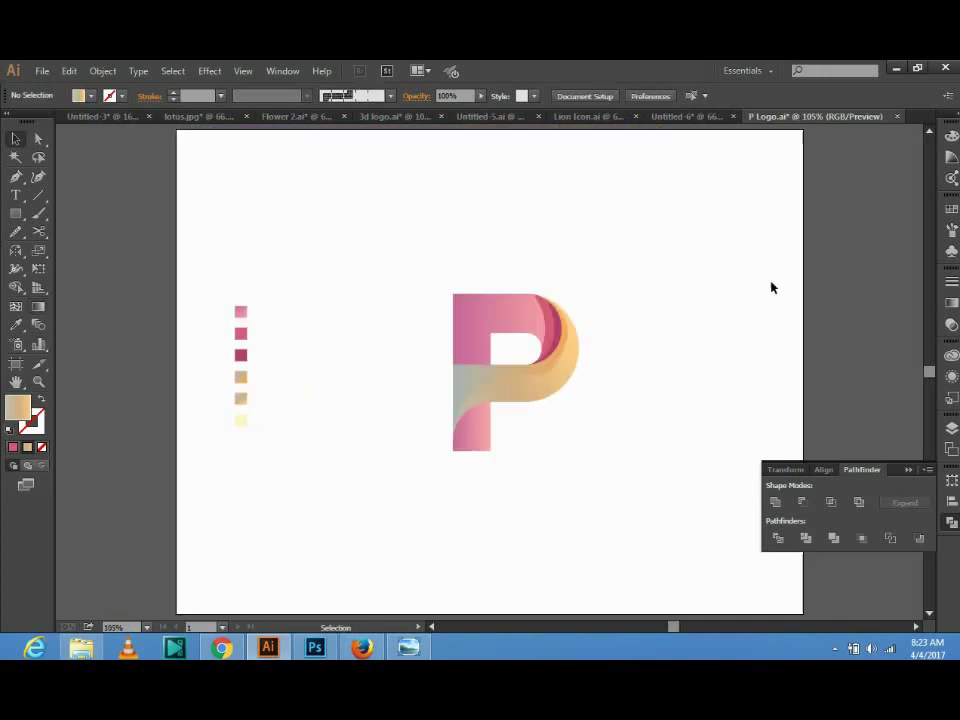
click(508, 375)
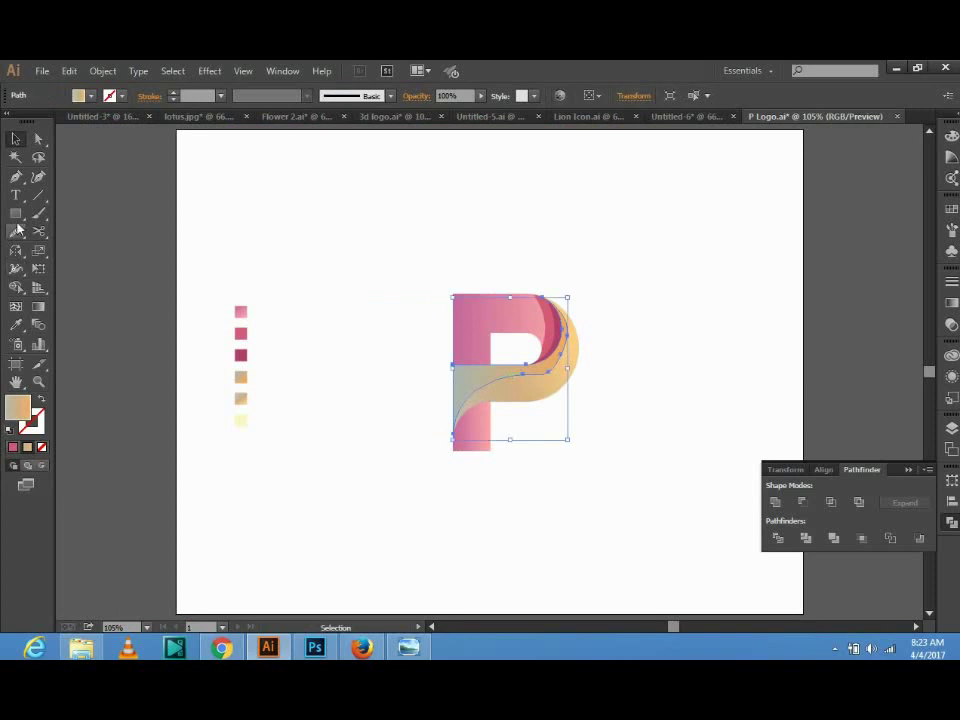
click(38, 306)
drag(449, 403, 561, 324)
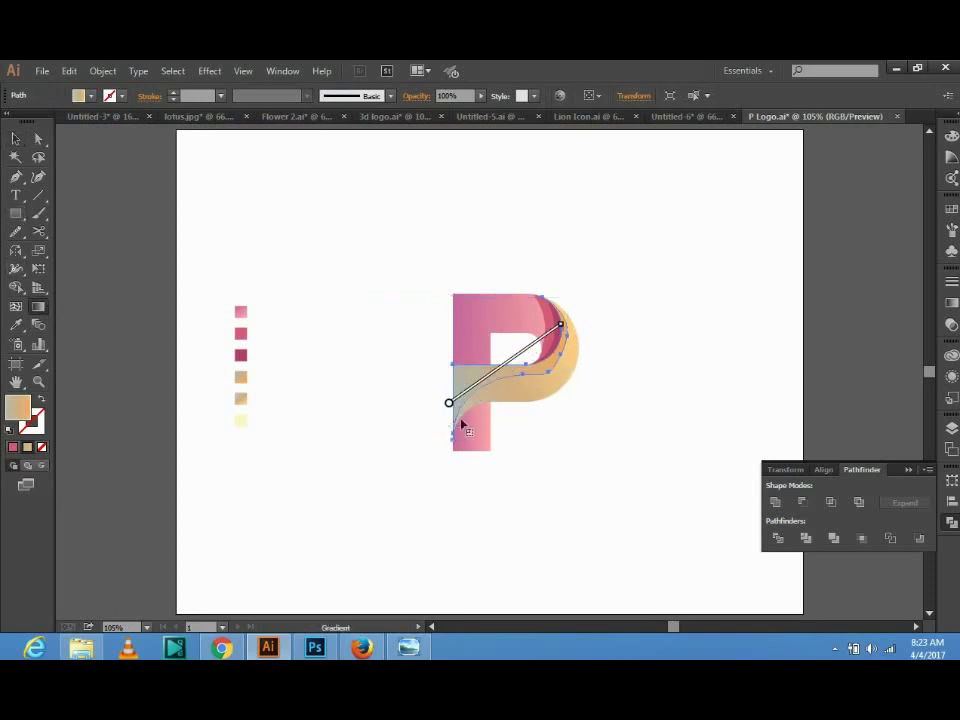
Start a new curved pen path from the P's lower-left edge under the swoosh.
key(v)
click(632, 341)
key(ctrl+minus)
key(z)
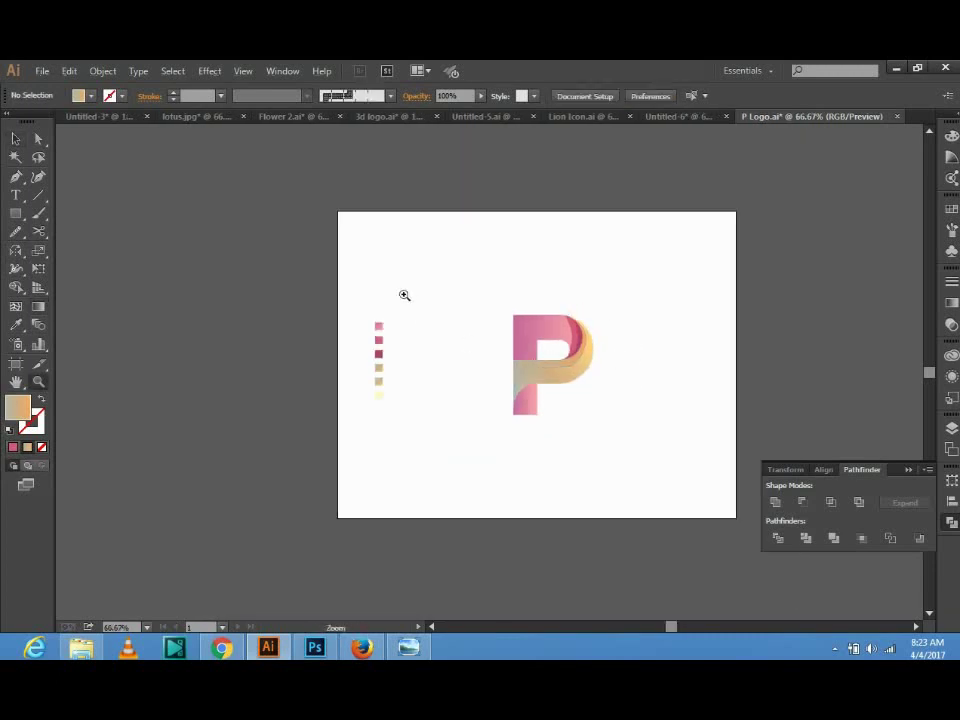
drag(404, 295, 625, 435)
key(p)
click(491, 465)
drag(563, 400, 587, 396)
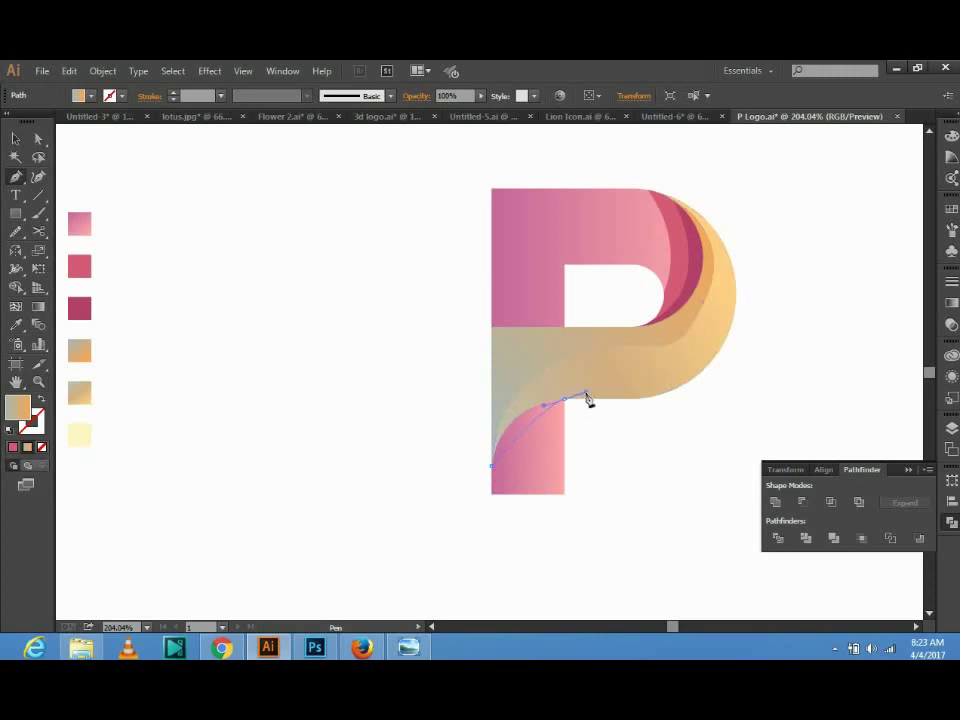
Fill the newly drawn stem shape with the pink gradient swatch.
key(v)
click(568, 470)
click(520, 443)
click(88, 95)
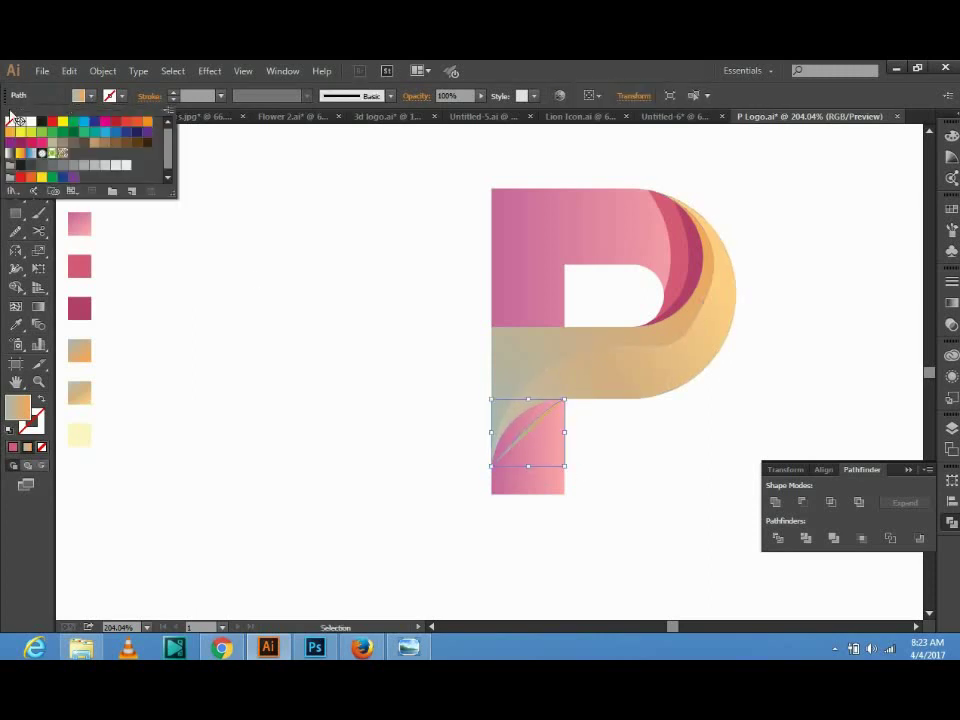
click(10, 121)
click(516, 501)
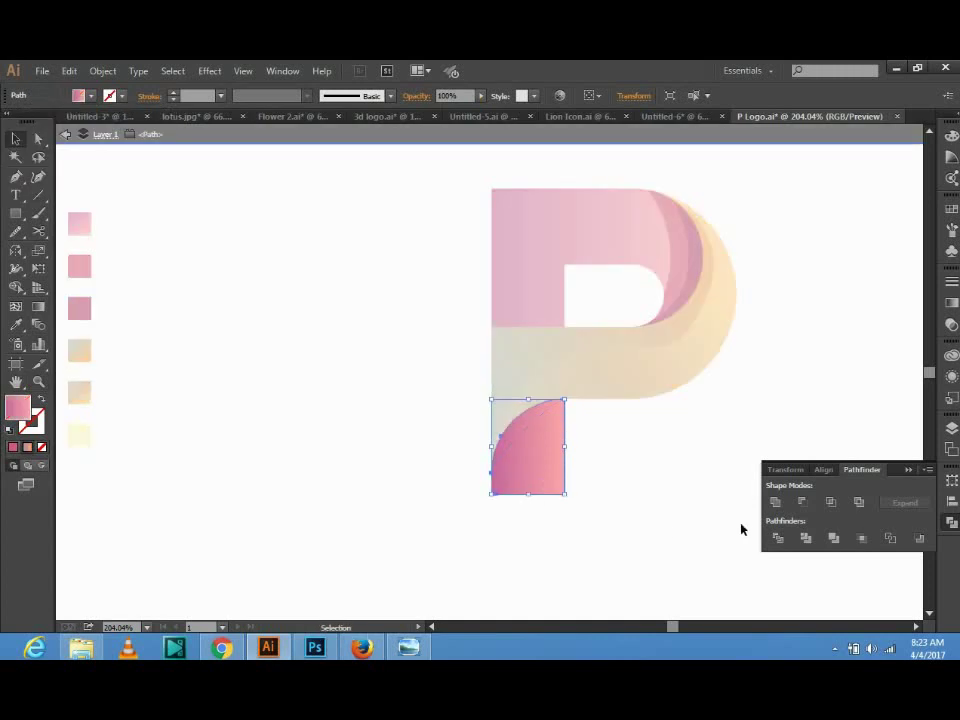
click(591, 437)
Divide the stem along the new shape, ungroup, and color the upper piece dark magenta.
drag(504, 456, 502, 458)
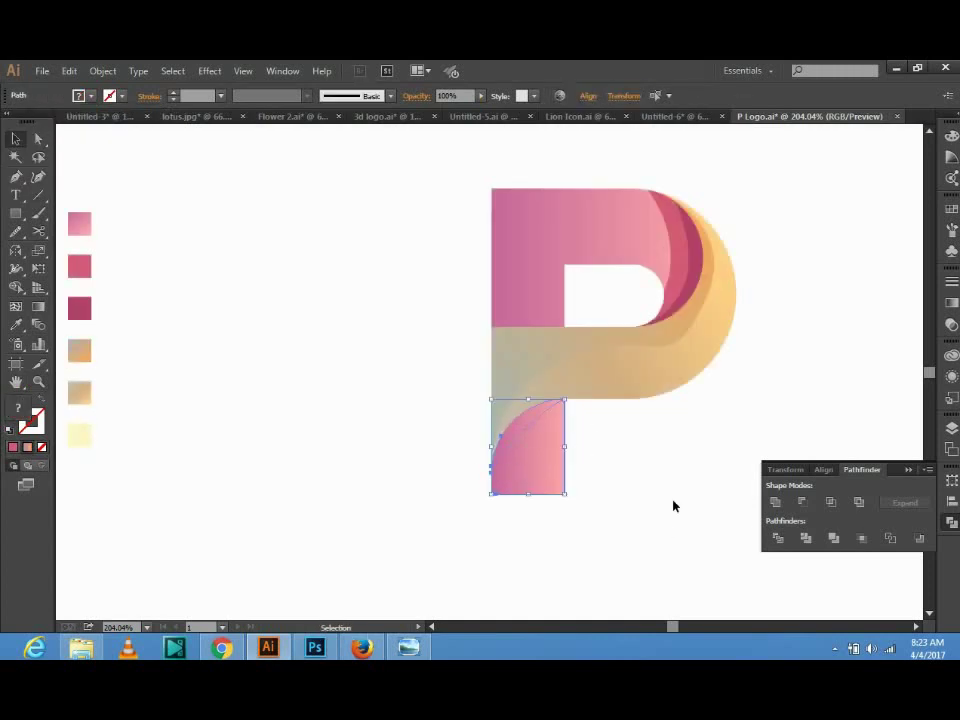
click(773, 539)
right_click(553, 388)
click(595, 474)
click(529, 416)
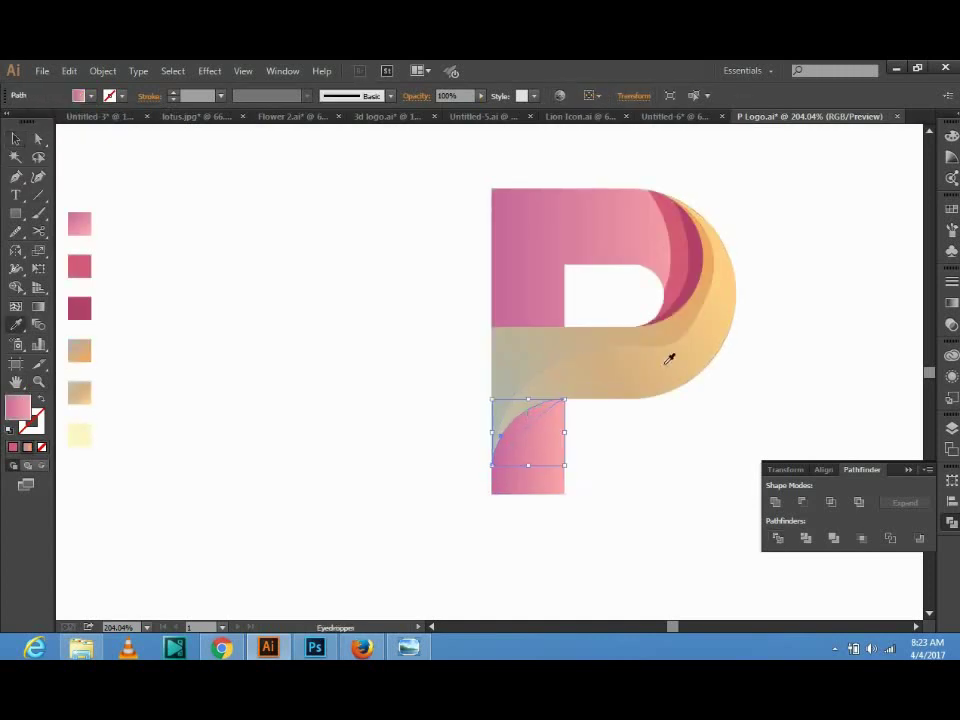
key(i)
click(692, 279)
click(660, 454)
Pen-draw a leaf-shaped band from the P's lower-left edge up to the notch corner.
key(p)
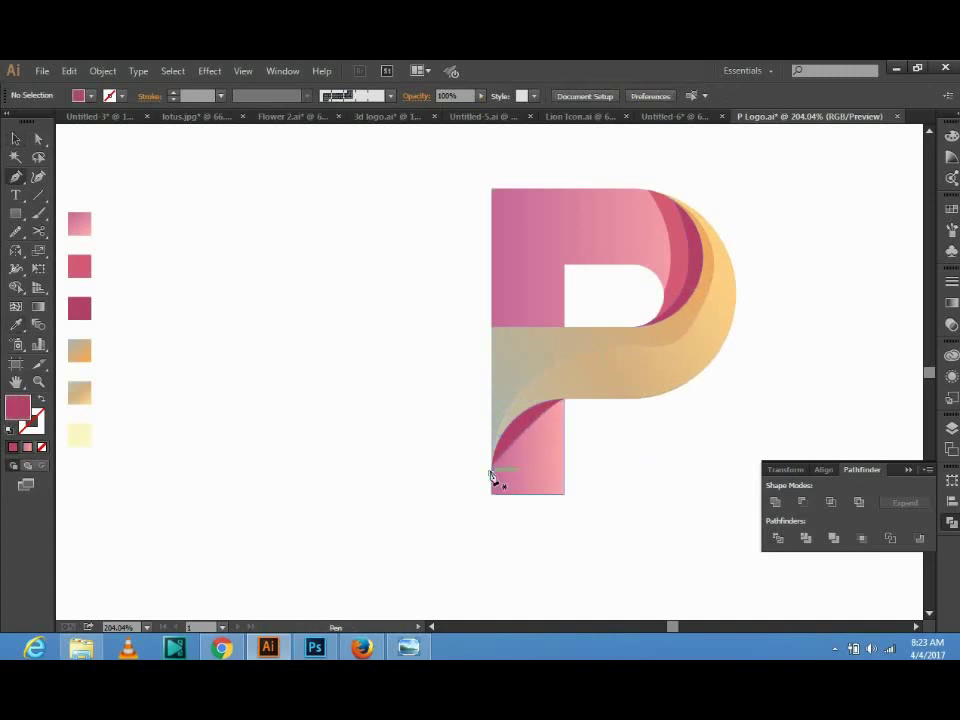
click(492, 464)
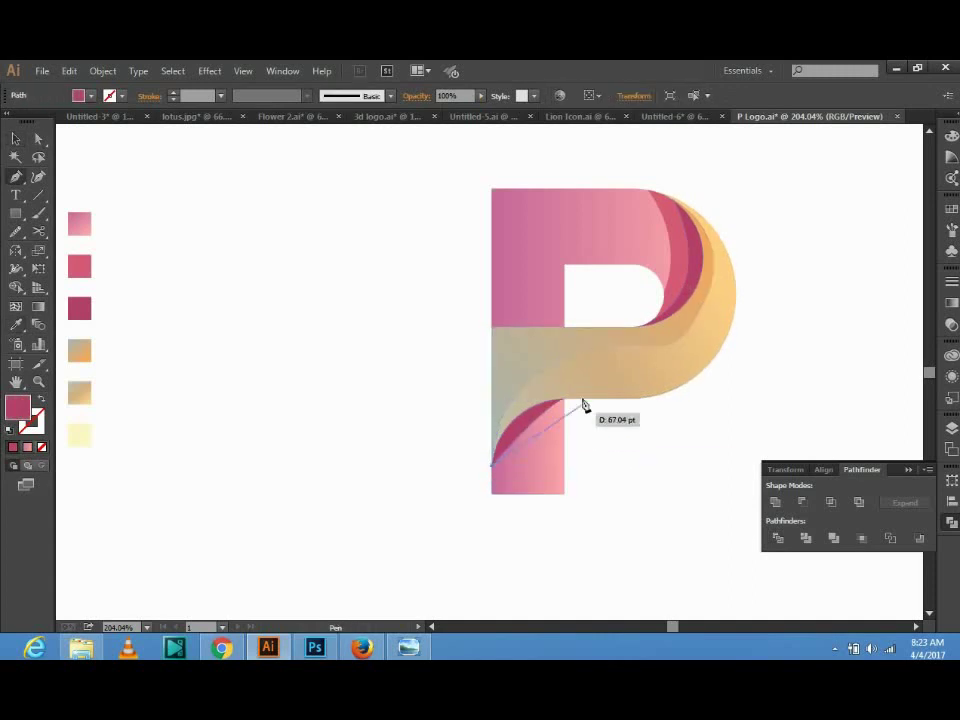
click(564, 401)
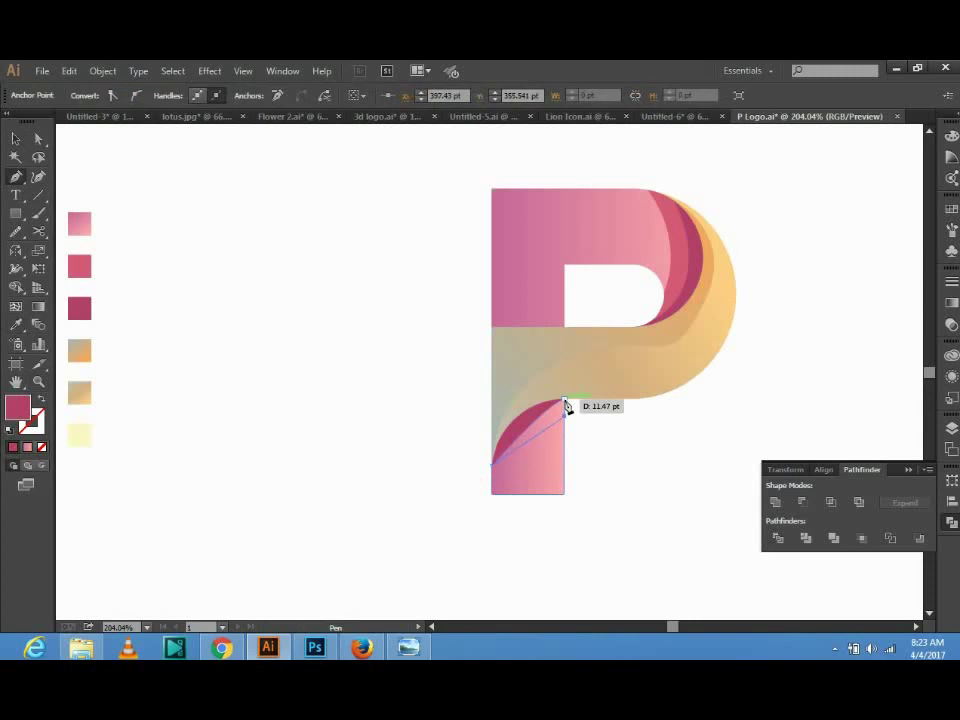
drag(491, 465, 490, 486)
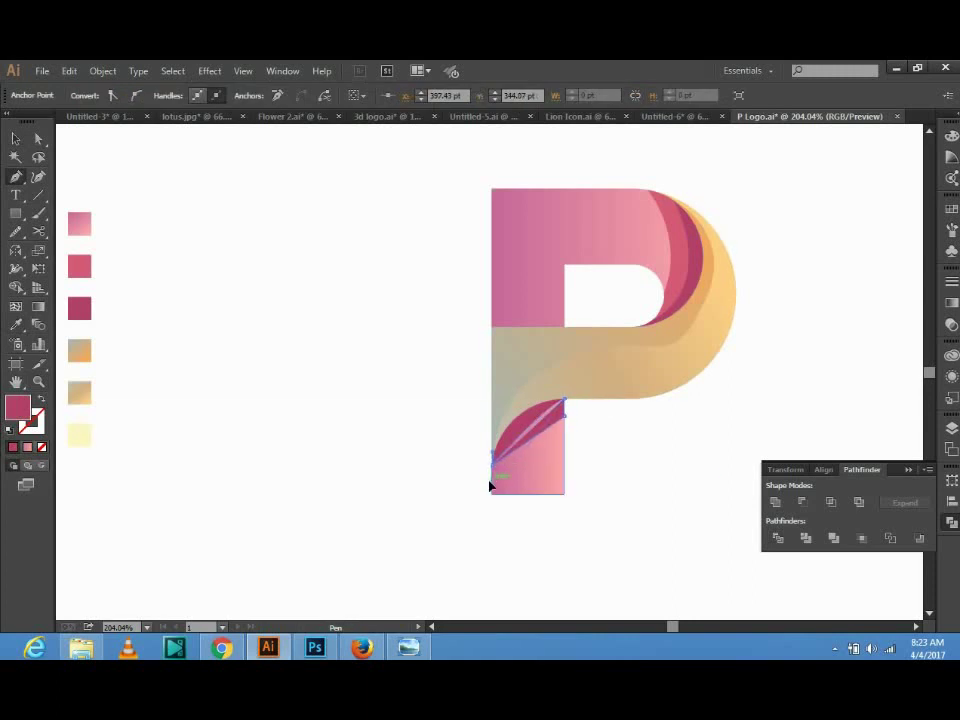
key(v)
key(i)
key(v)
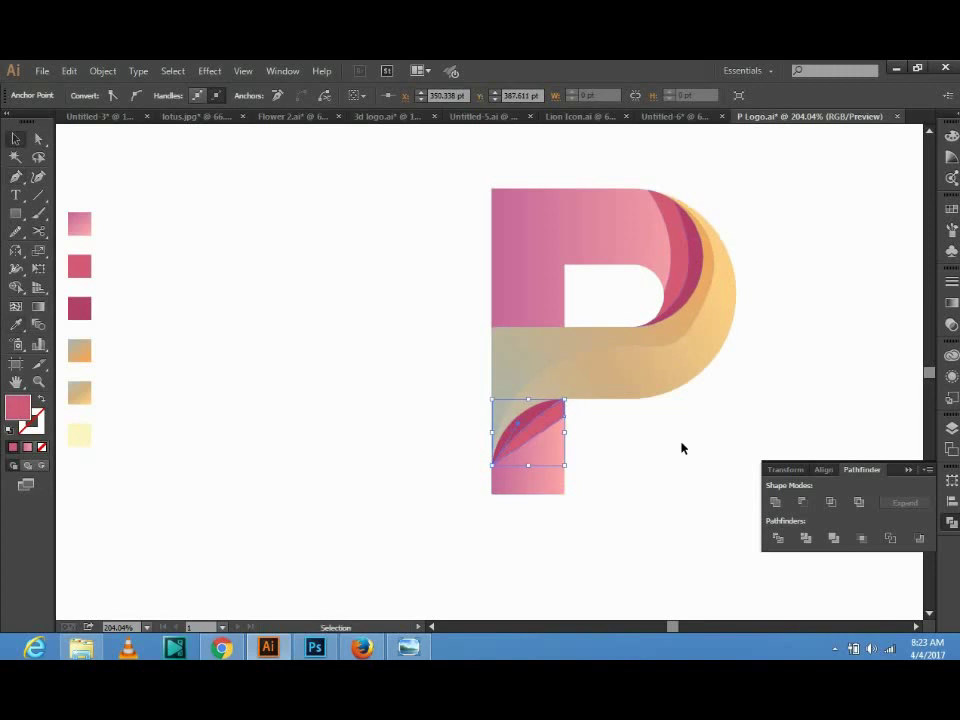
click(679, 447)
key(ctrl+minus)
key(ctrl+minus)
key(ctrl+minus)
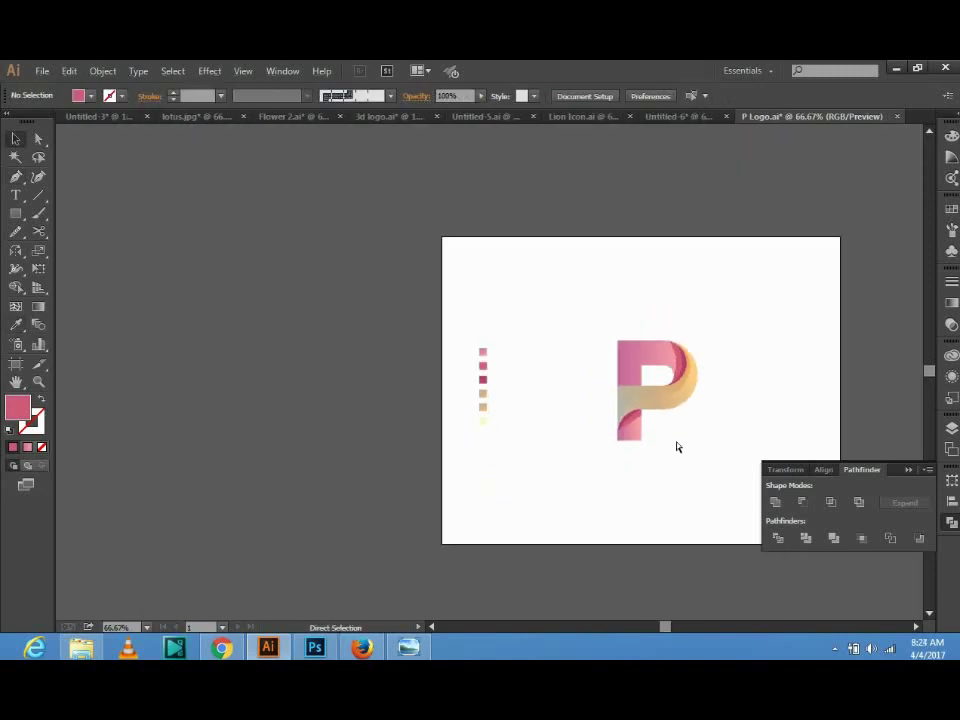
Draw an artboard-sized rectangle, send it to back, and color it with the pale cream swatch.
key(ctrl+1)
key(m)
key(ctrl+minus)
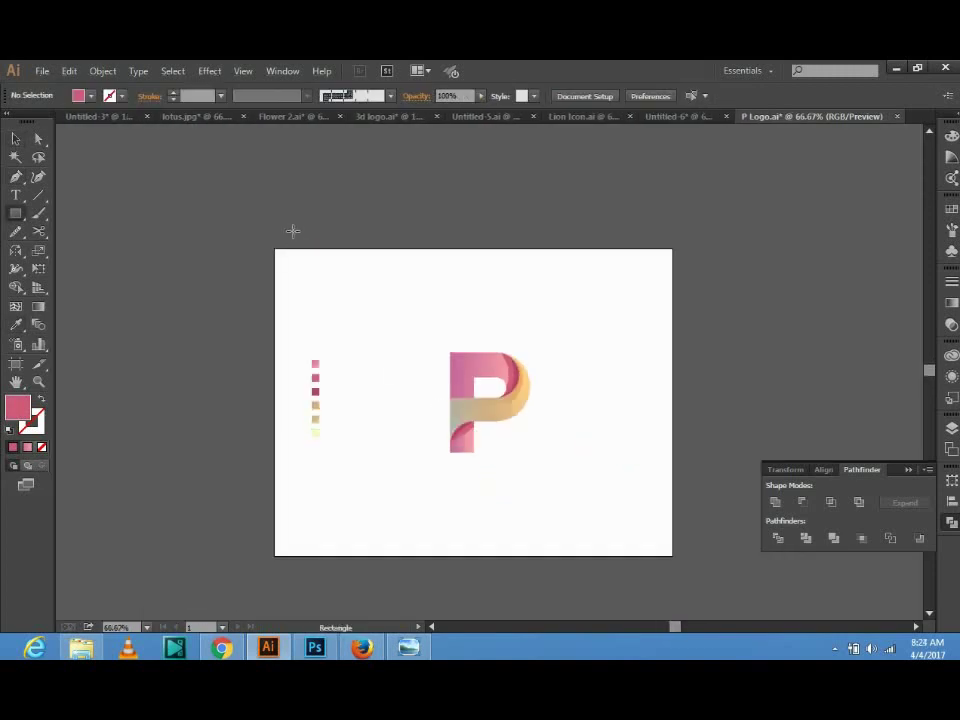
drag(273, 247, 672, 556)
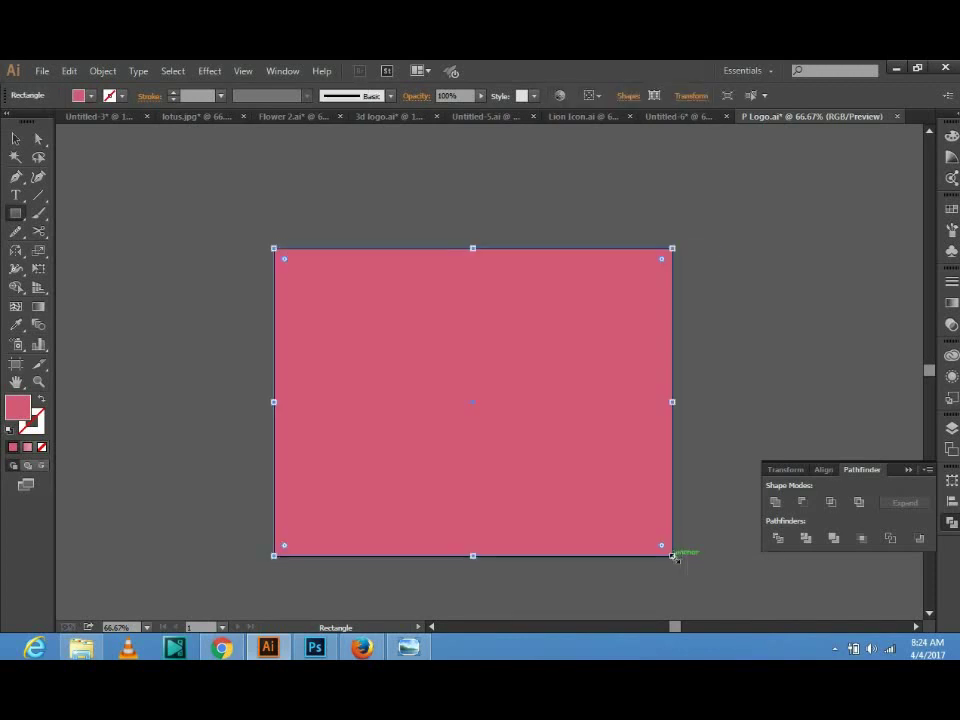
key(ctrl+shift+bracketleft)
key(i)
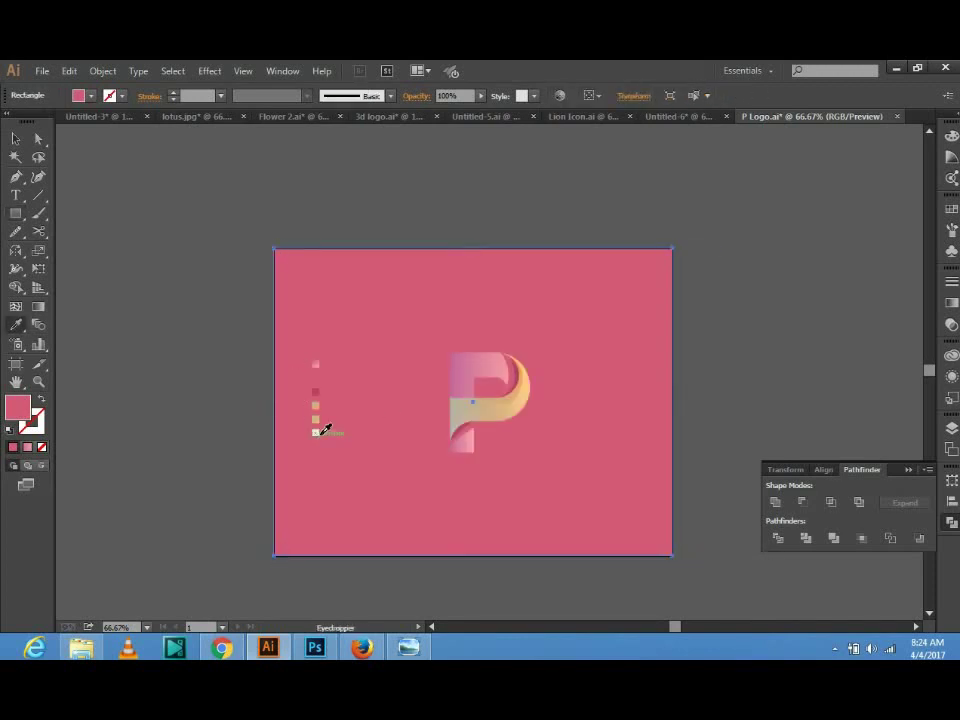
click(317, 432)
key(v)
click(229, 411)
key(ctrl+minus)
key(z)
drag(247, 323, 569, 516)
Pen-draw a first long-shadow outline from the P's bottom-left, then undo its misplaced points.
key(v)
key(p)
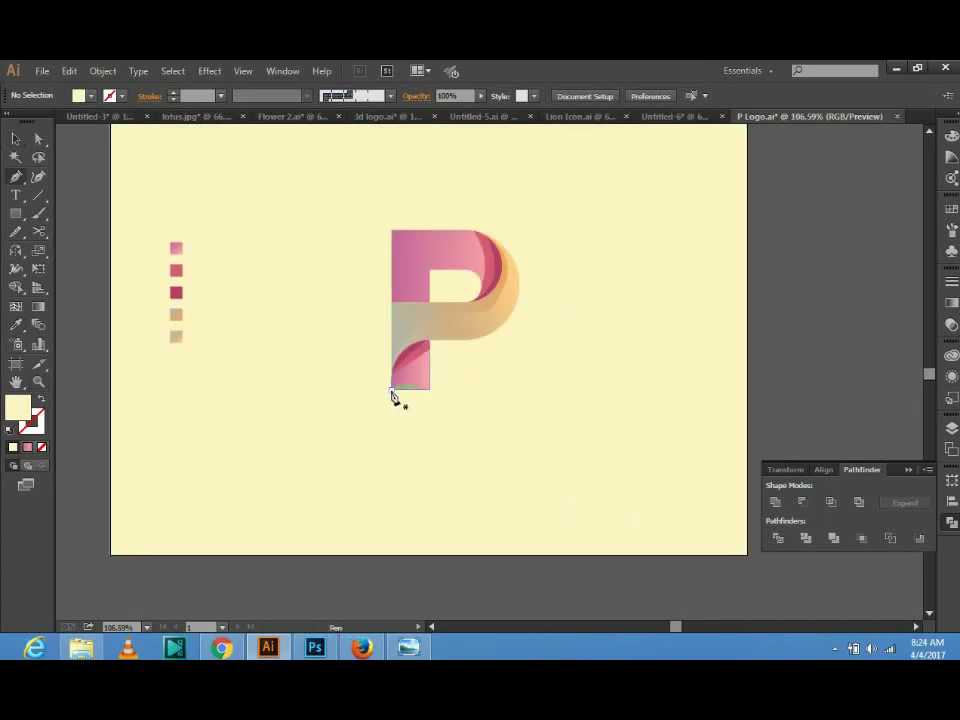
click(391, 389)
click(548, 597)
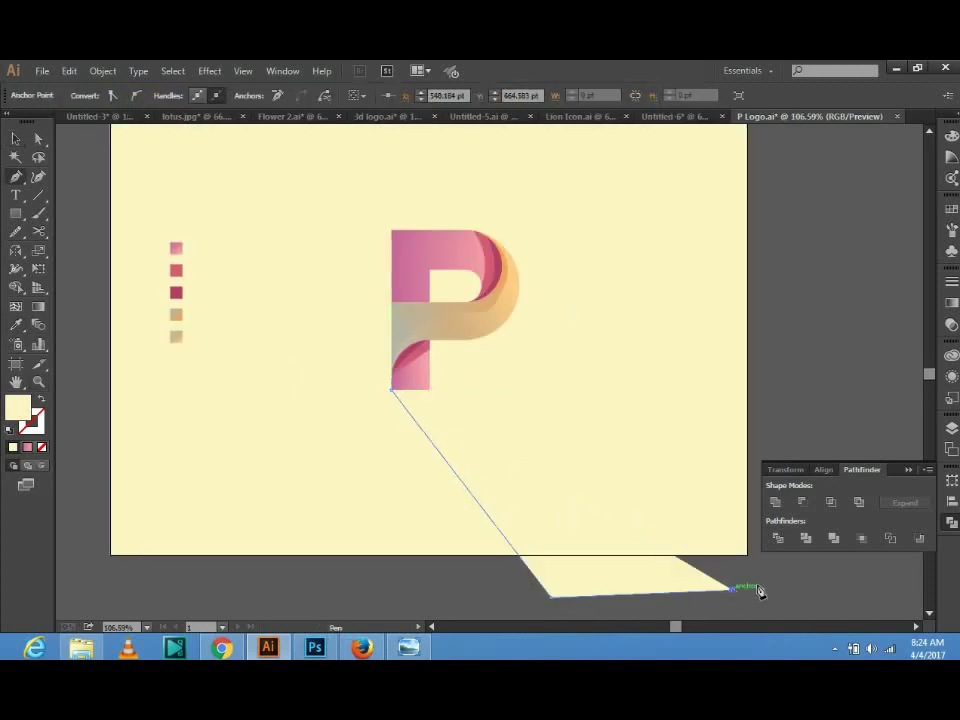
click(763, 584)
click(773, 440)
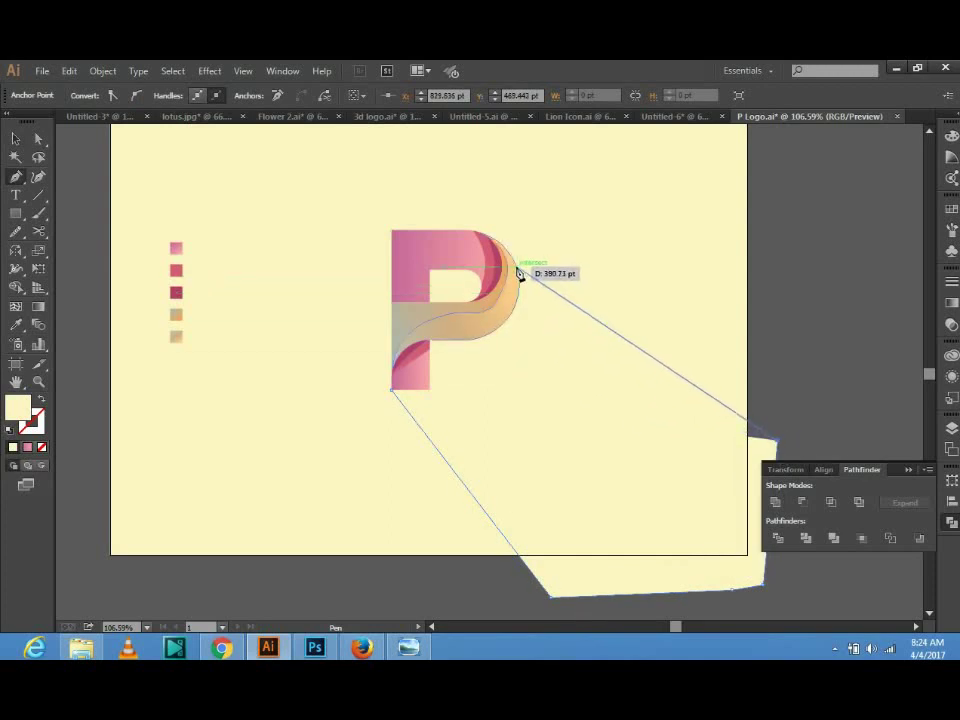
key(ctrl+z)
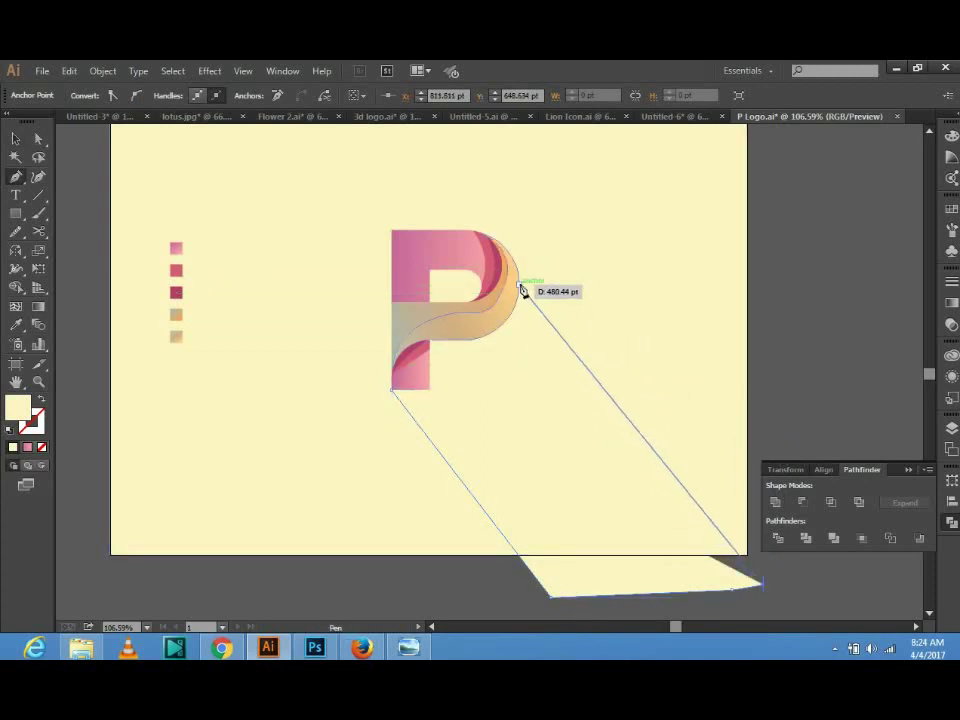
click(520, 277)
key(v)
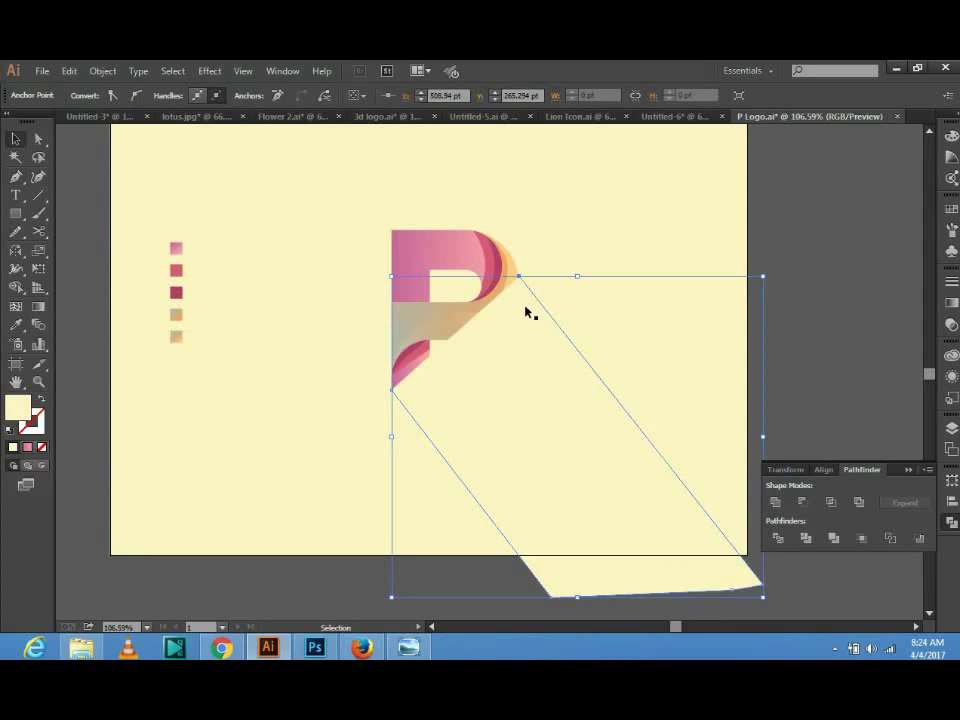
key(ctrl+z)
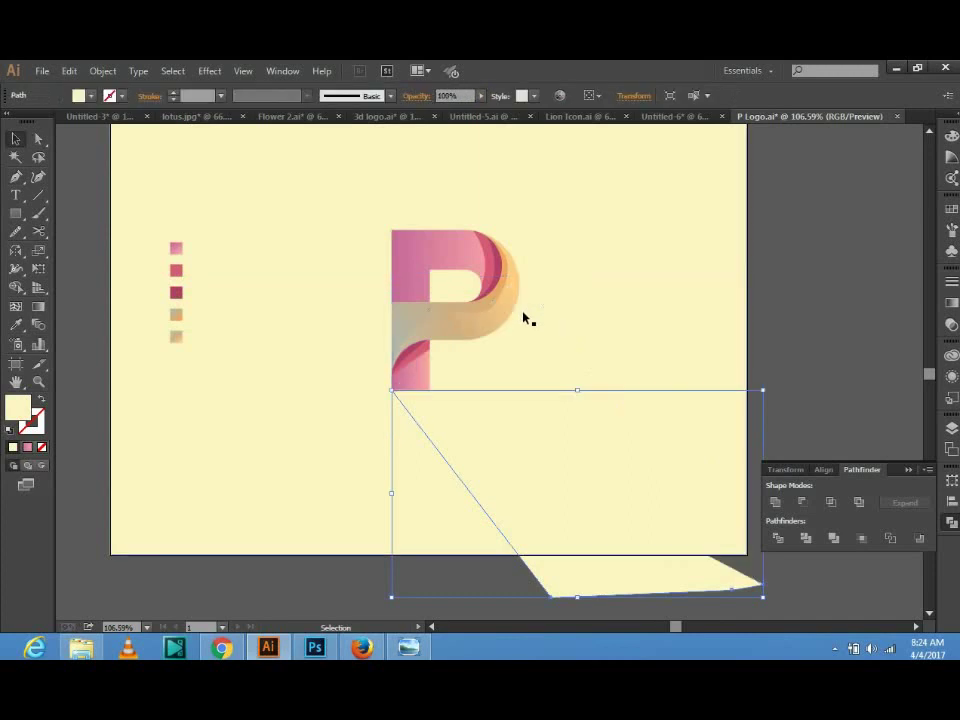
key(p)
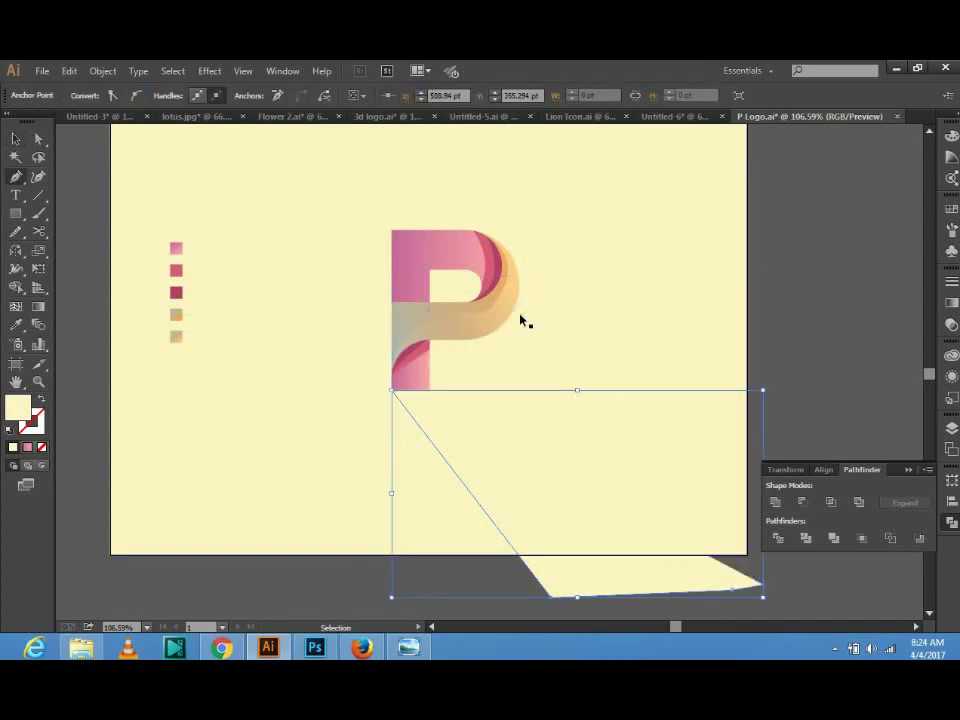
key(ctrl+z)
key(ctrl+z)
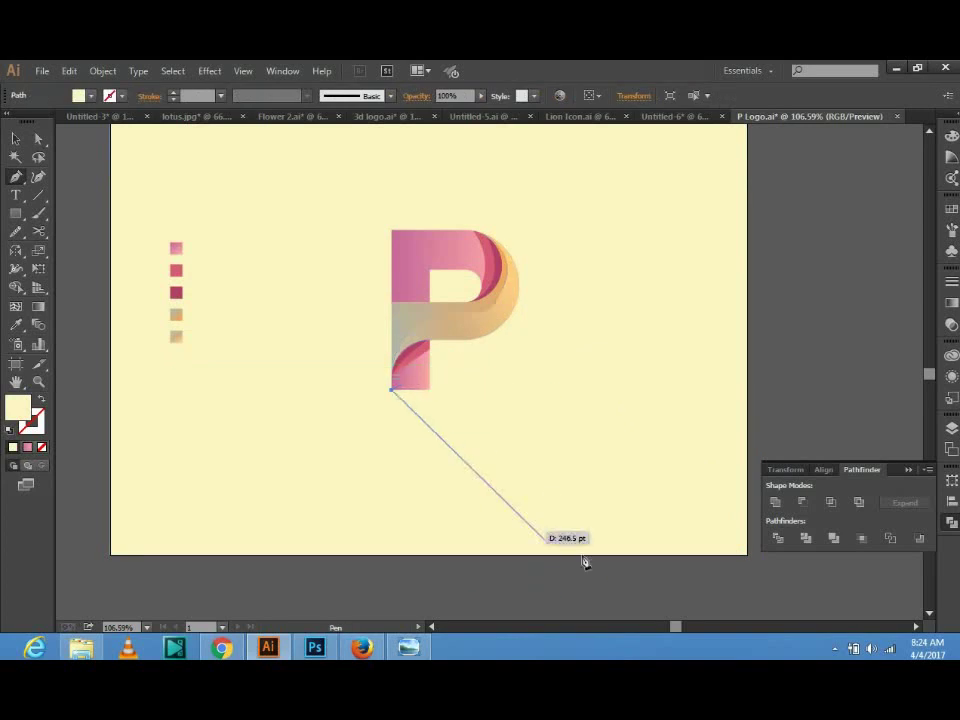
Redraw the shadow's bottom corners and trace its edge along the P's curve.
click(567, 580)
click(782, 574)
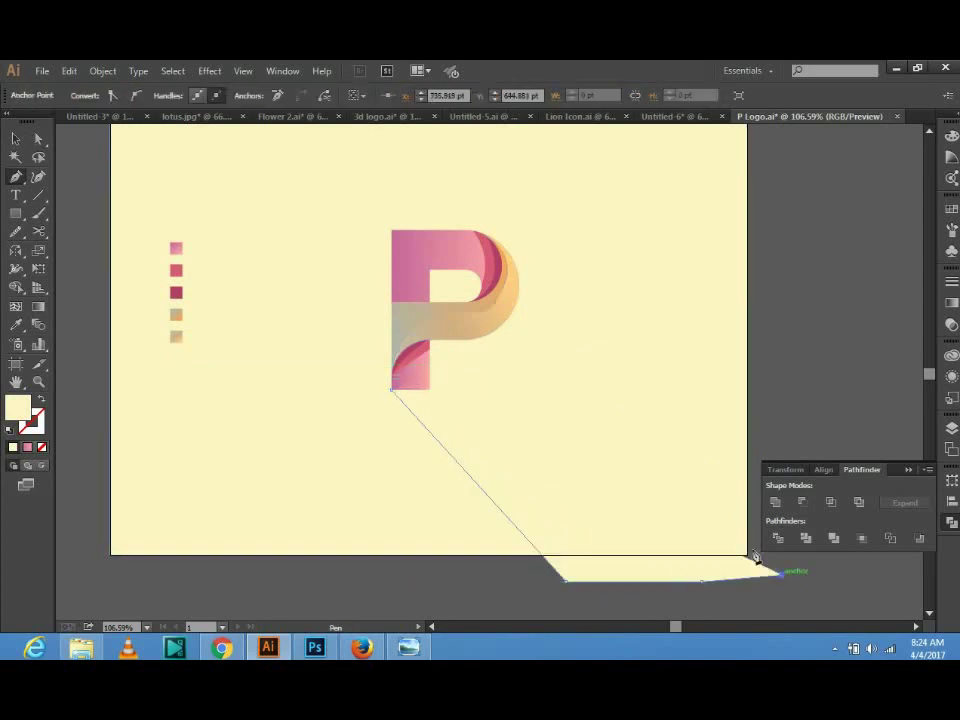
click(519, 283)
click(503, 305)
click(474, 323)
mouse_move(410, 330)
mouse_down()
mouse_move(410, 365)
mouse_move(394, 396)
mouse_up()
key(v)
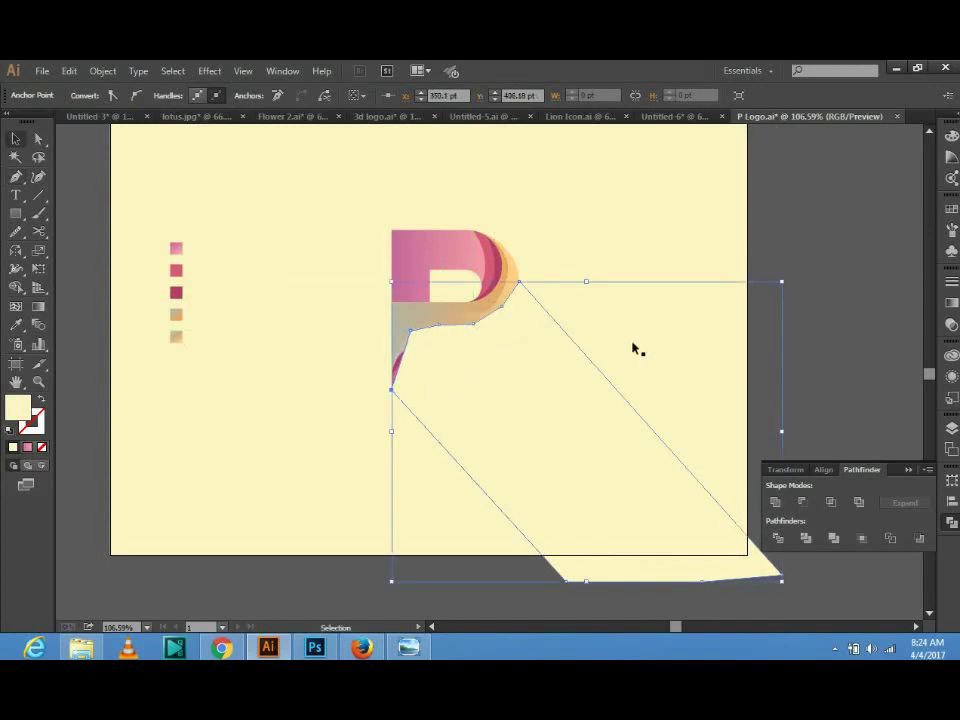
Divide and ungroup the shadow, delete the overflow below the artboard, and send it back.
click(781, 541)
right_click(596, 356)
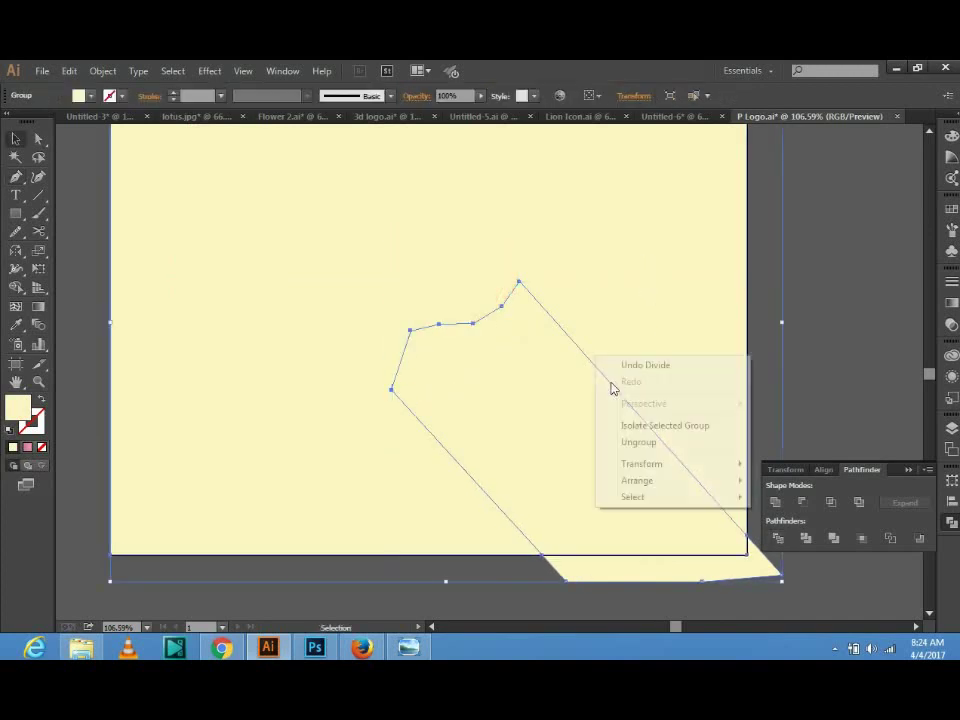
click(664, 446)
click(752, 570)
key(ctrl)
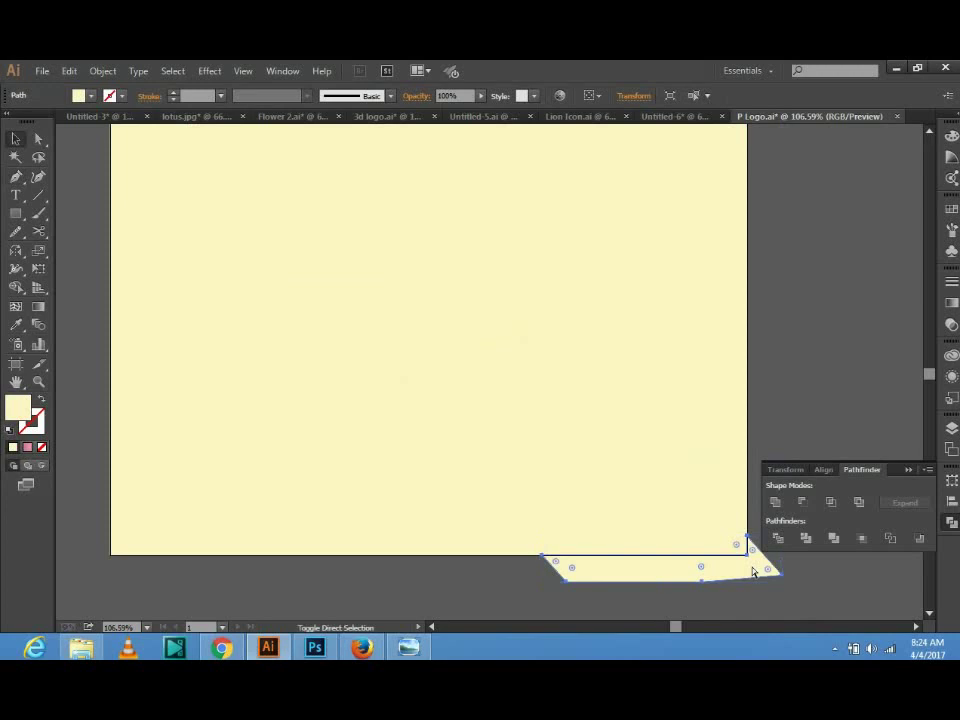
key(Delete)
click(649, 538)
key(ctrl)
key(ctrl+shift+bracketleft)
click(508, 594)
click(540, 499)
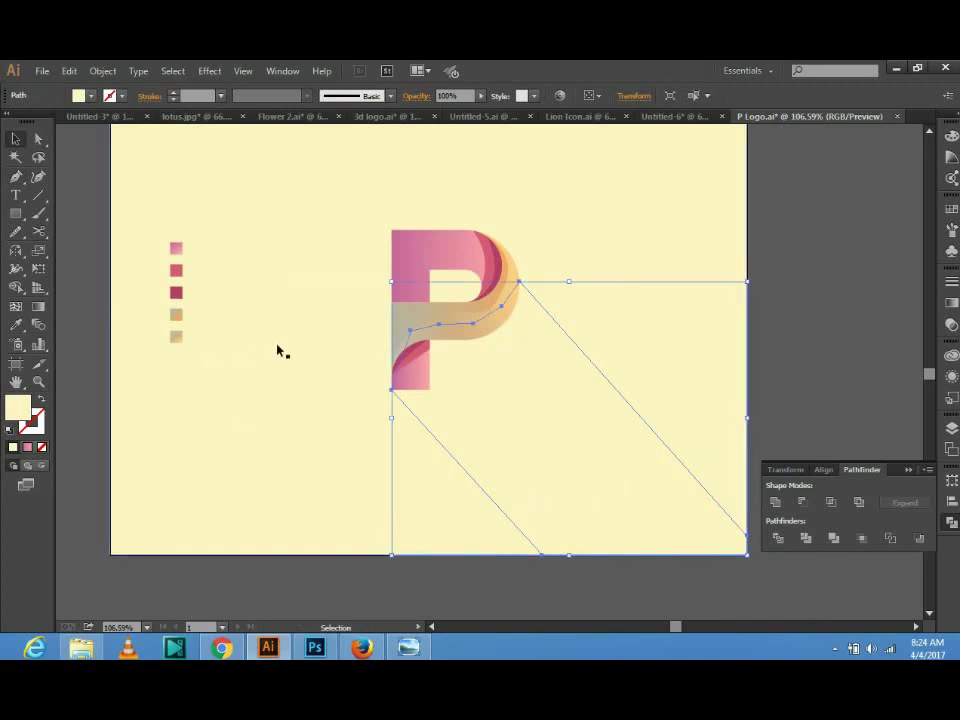
Eyedrop the bottom swatch's gradient onto the shadow.
key(i)
click(176, 336)
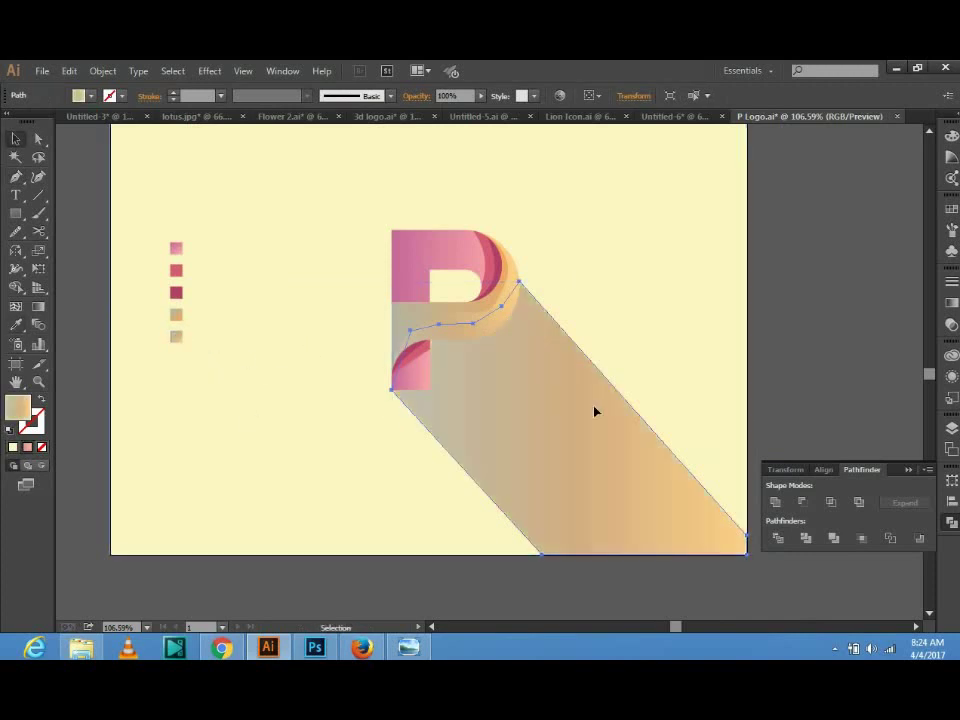
click(951, 326)
click(790, 440)
Unite the shadow and the pale piece into one shape with Pathfinder.
click(641, 479)
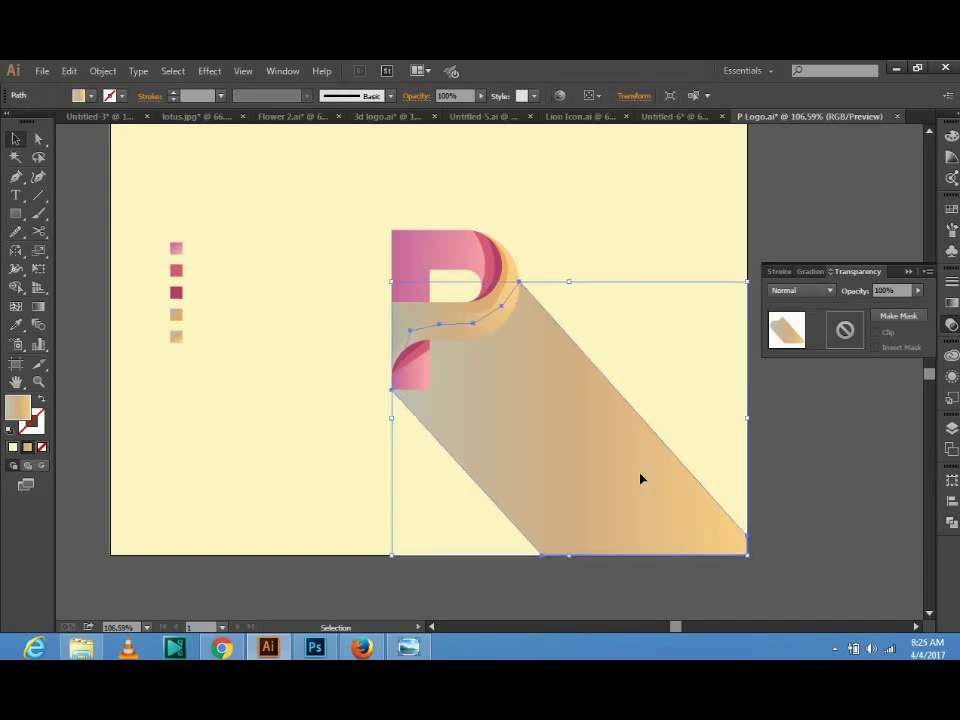
key(i)
click(680, 383)
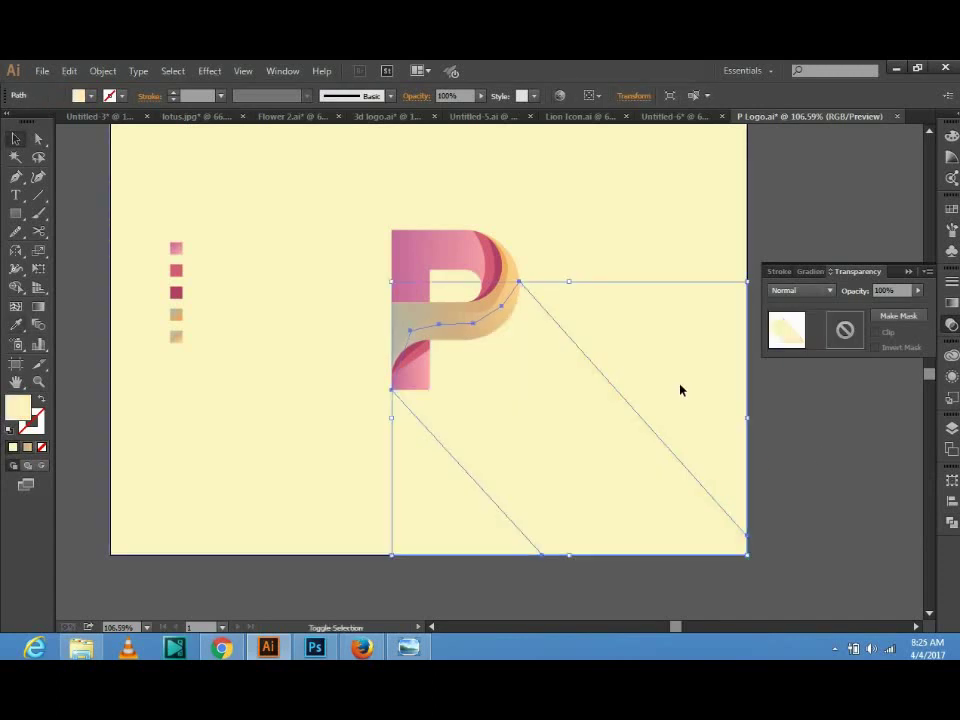
click(951, 502)
click(783, 510)
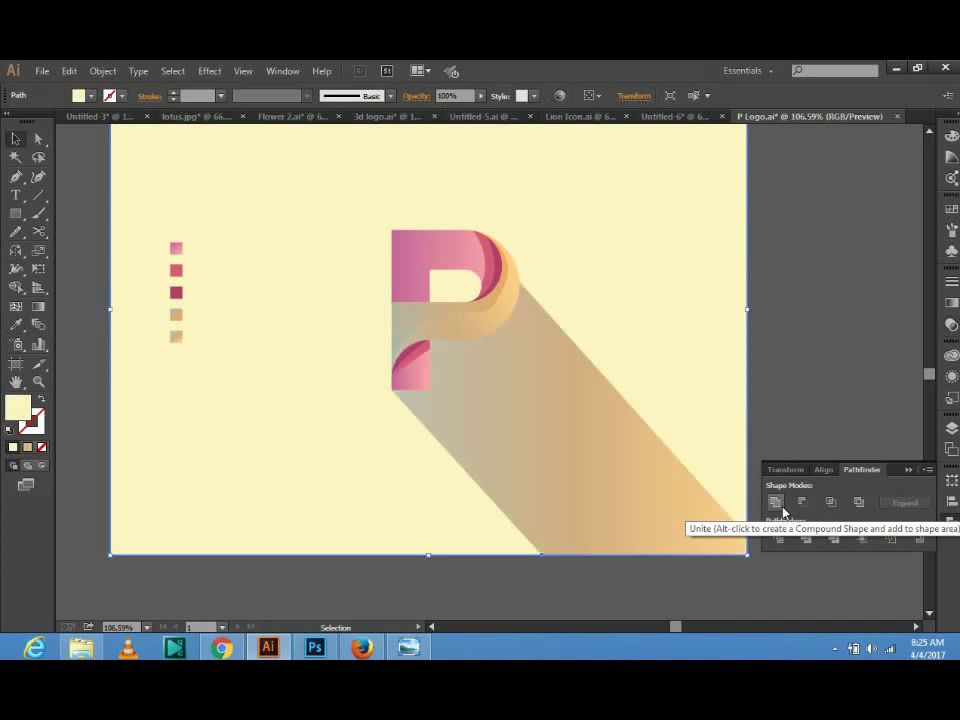
Lower the shadow's opacity to 10 in the Transparency panel.
click(951, 323)
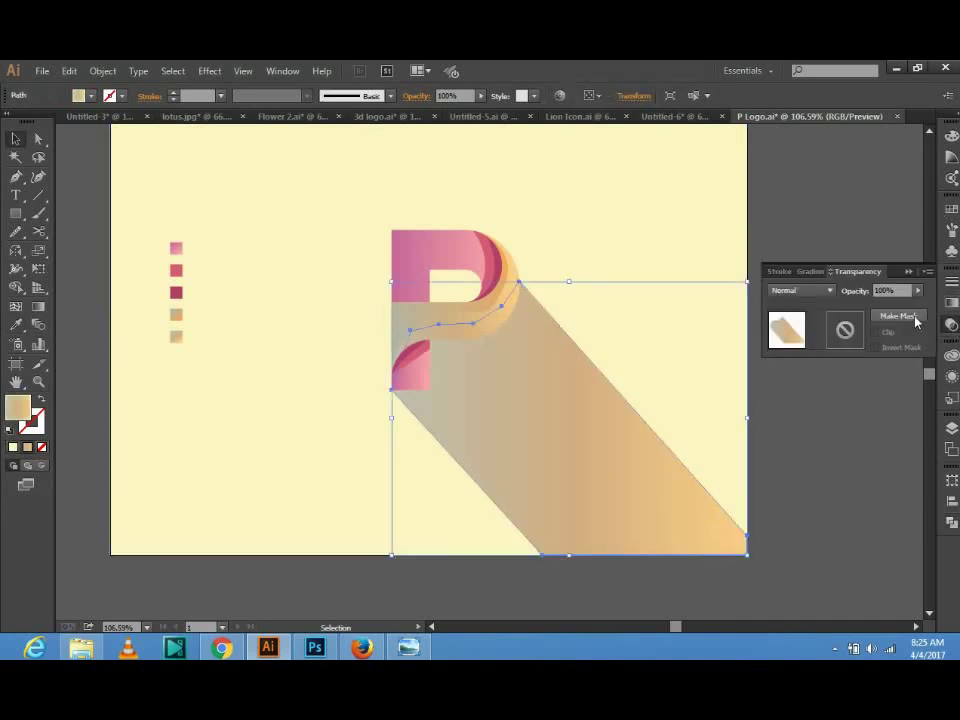
click(886, 290)
click(890, 289)
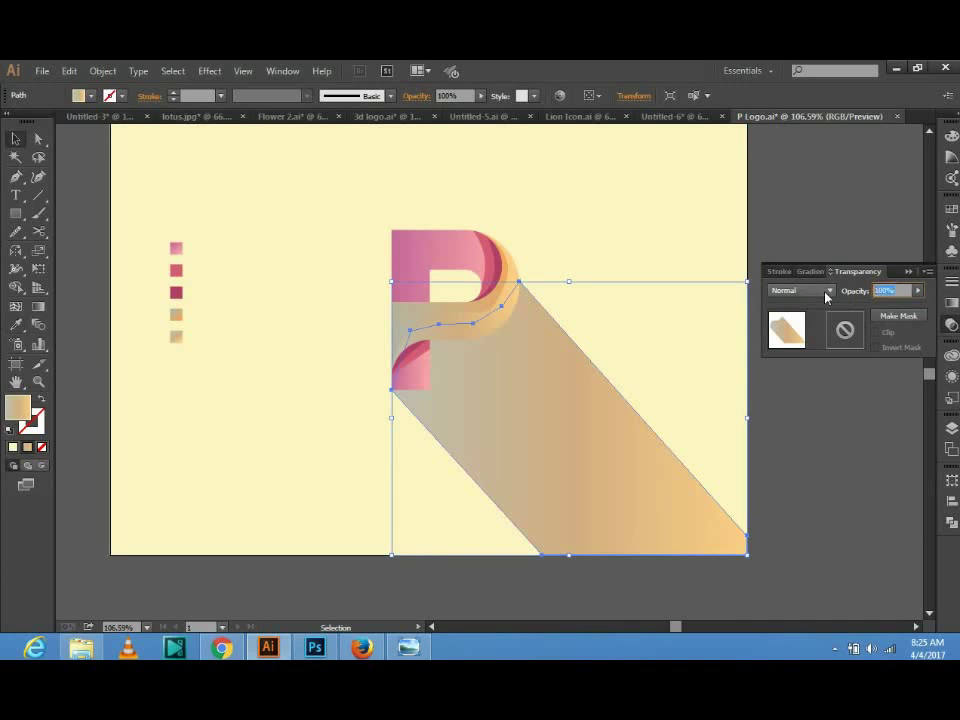
text(10)
key(Return)
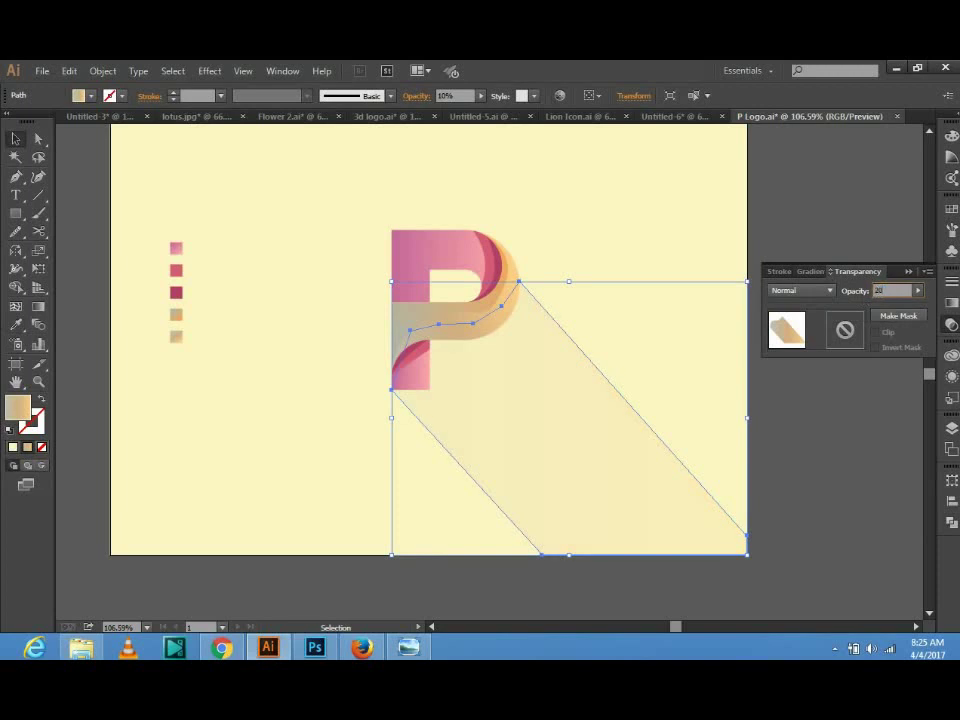
Review the finished logo at actual size and open the Appearance panel.
click(681, 356)
scroll(803, 474, down, 2)
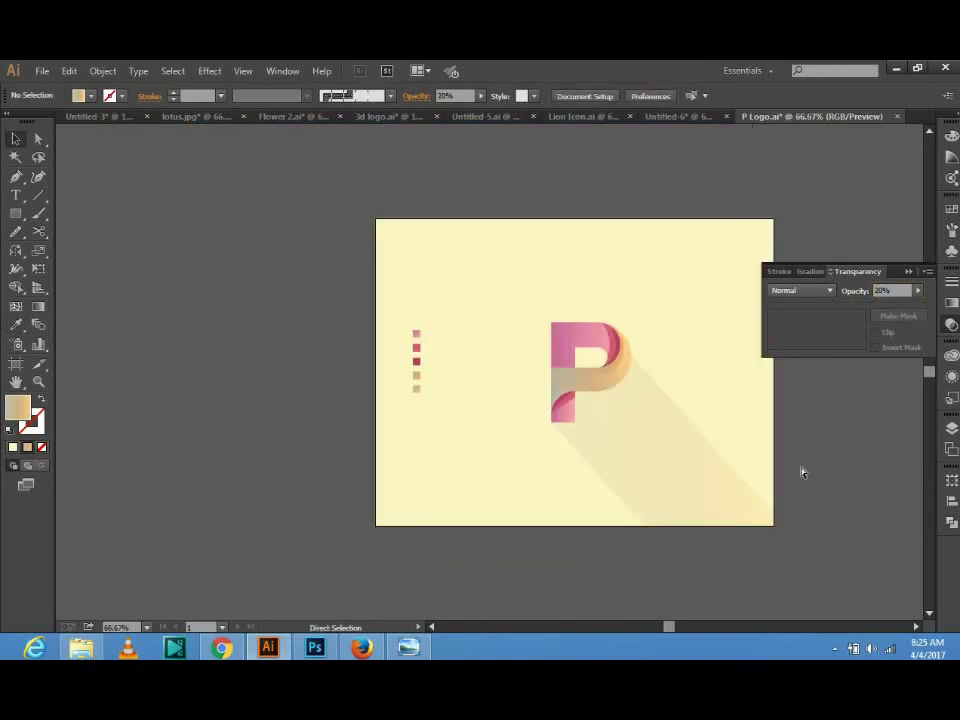
key(ctrl+1)
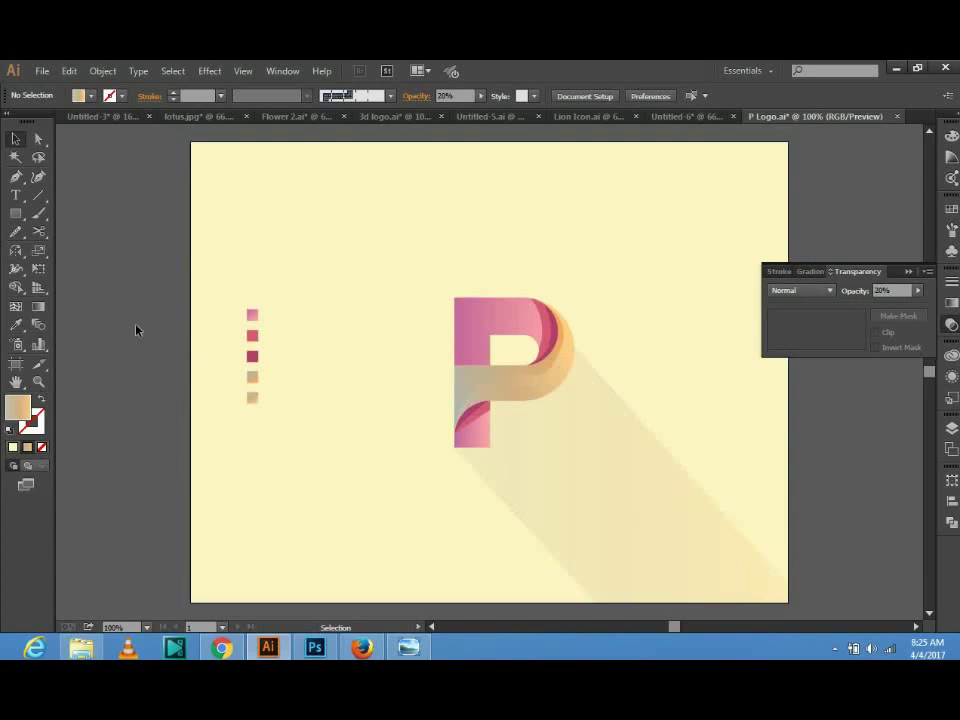
drag(140, 251, 887, 529)
click(887, 532)
key(shift+F6)
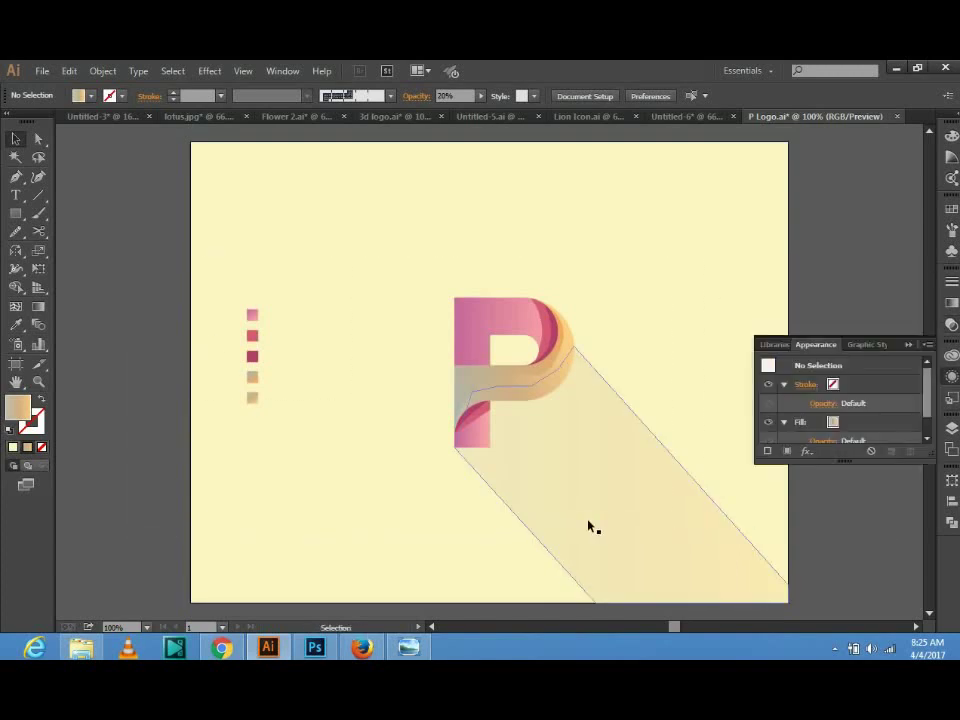